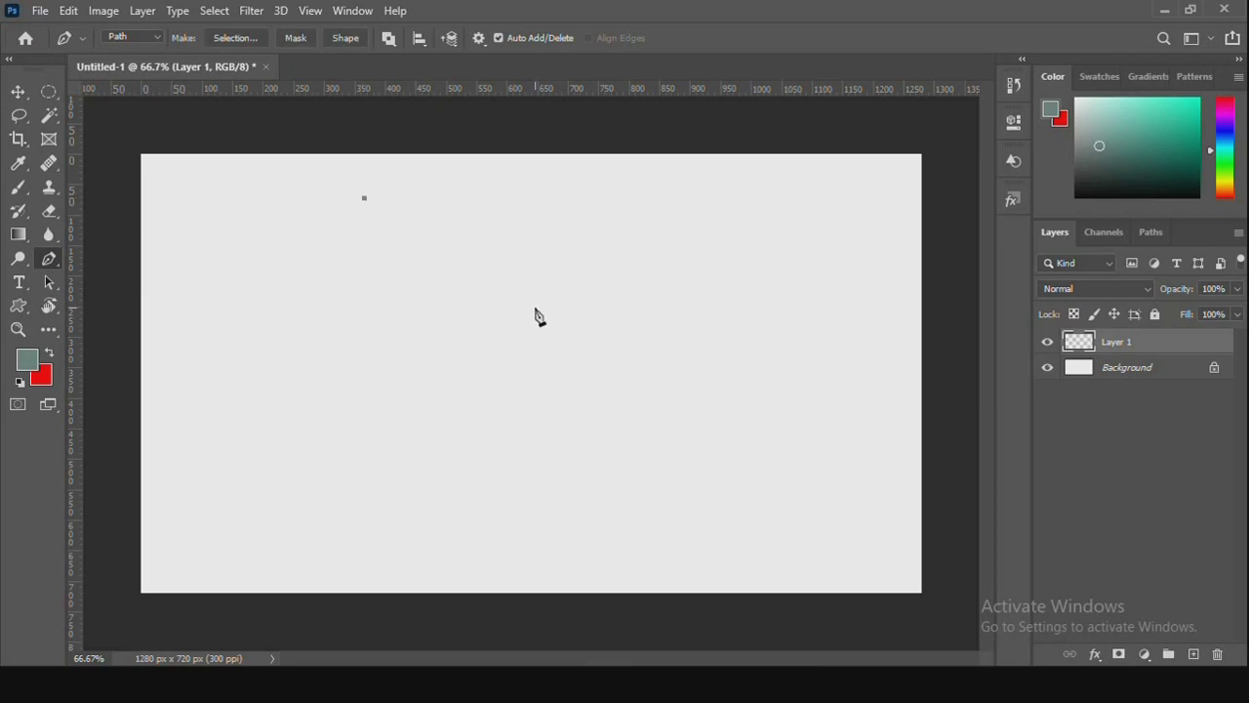
Step: Draw a closed arrowhead-like polygon with the Pen tool, convert it to a selection and fill it with the grey-green foreground colour on Layer 1
left_click(534, 309)
left_click(419, 396)
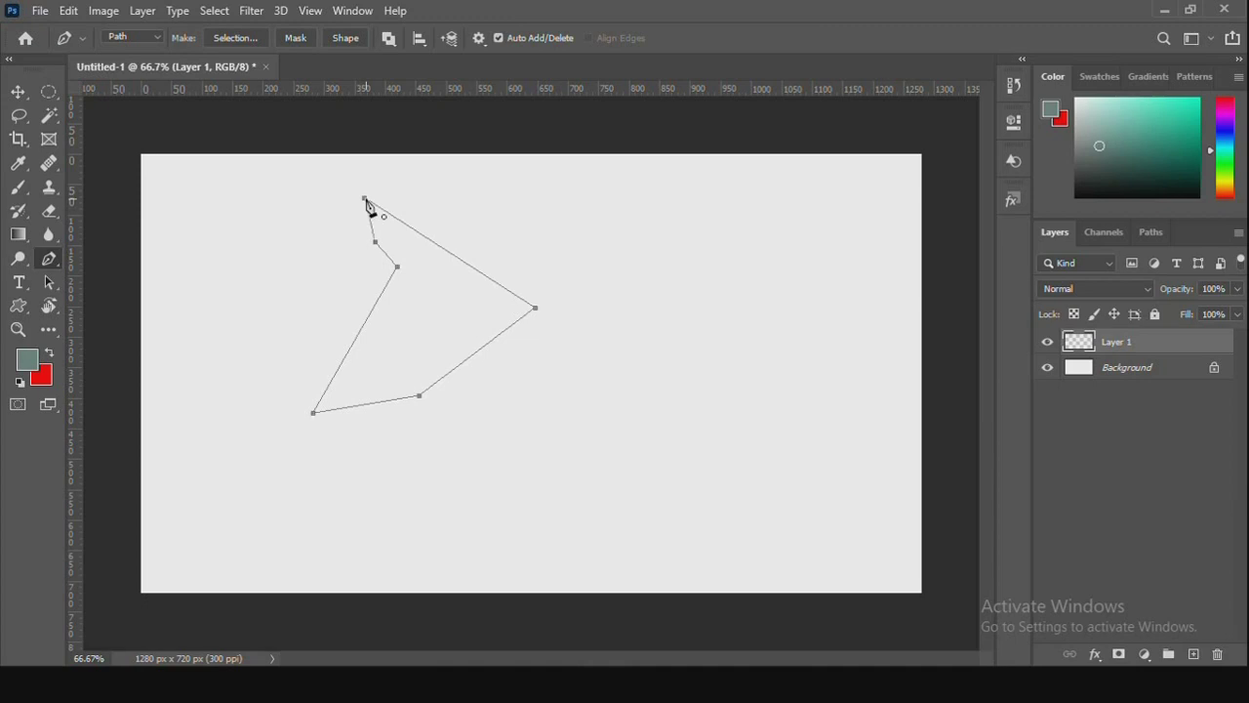
left_click(365, 200)
key("ctrl+Return")
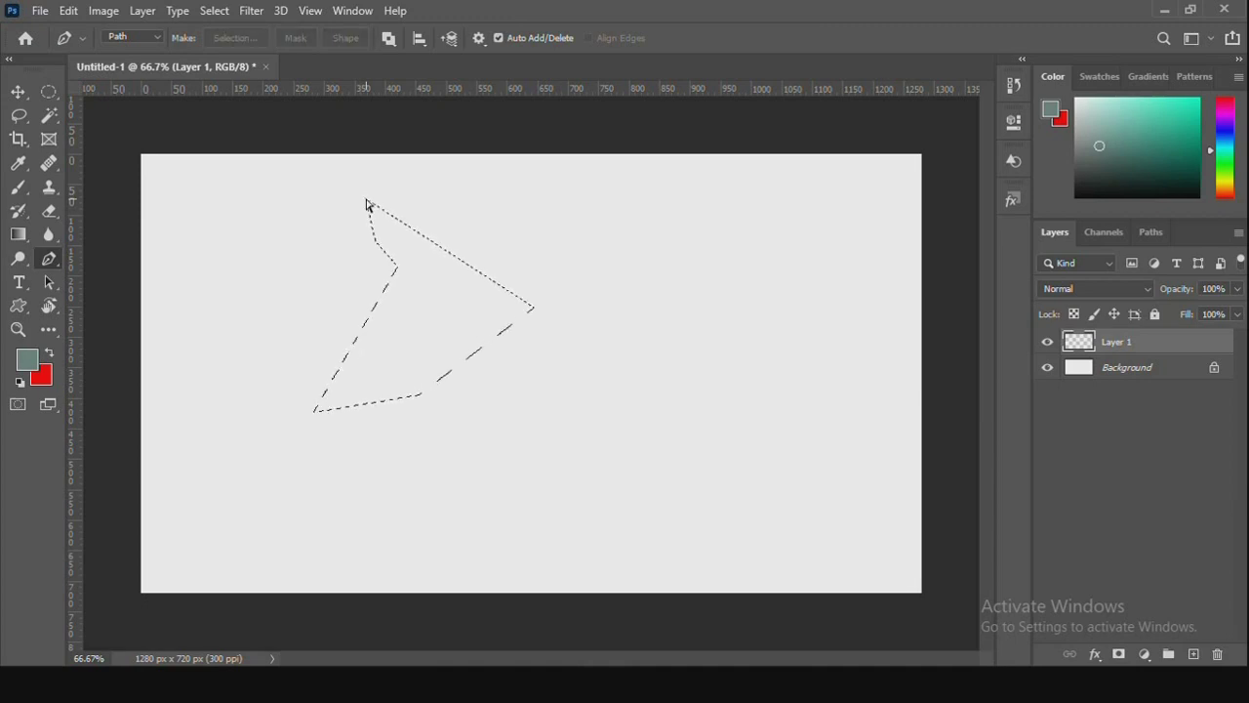
key("alt+BackSpace")
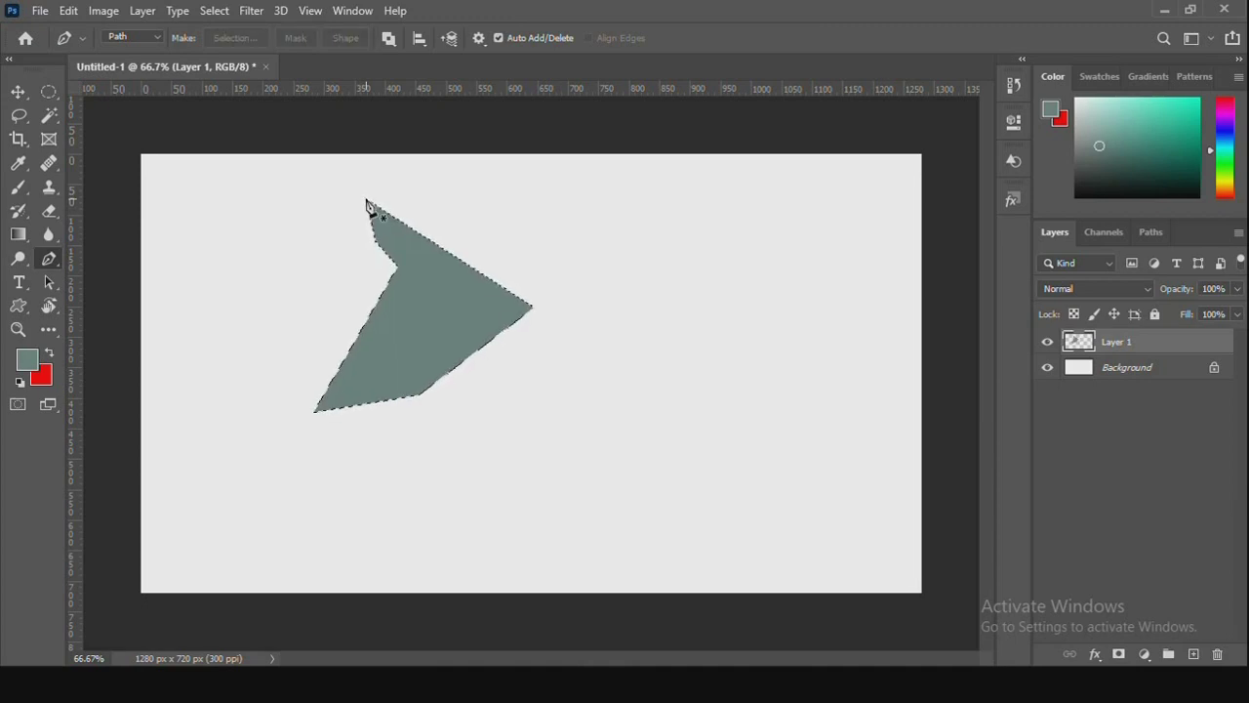
key("ctrl+d")
Step: Distort the grey-green polygon into a wider, skewed shape and place it in the canvas's upper left, with its tip past the edge
key("v")
left_click_drag(448, 311, 384, 290)
key("ctrl+t")
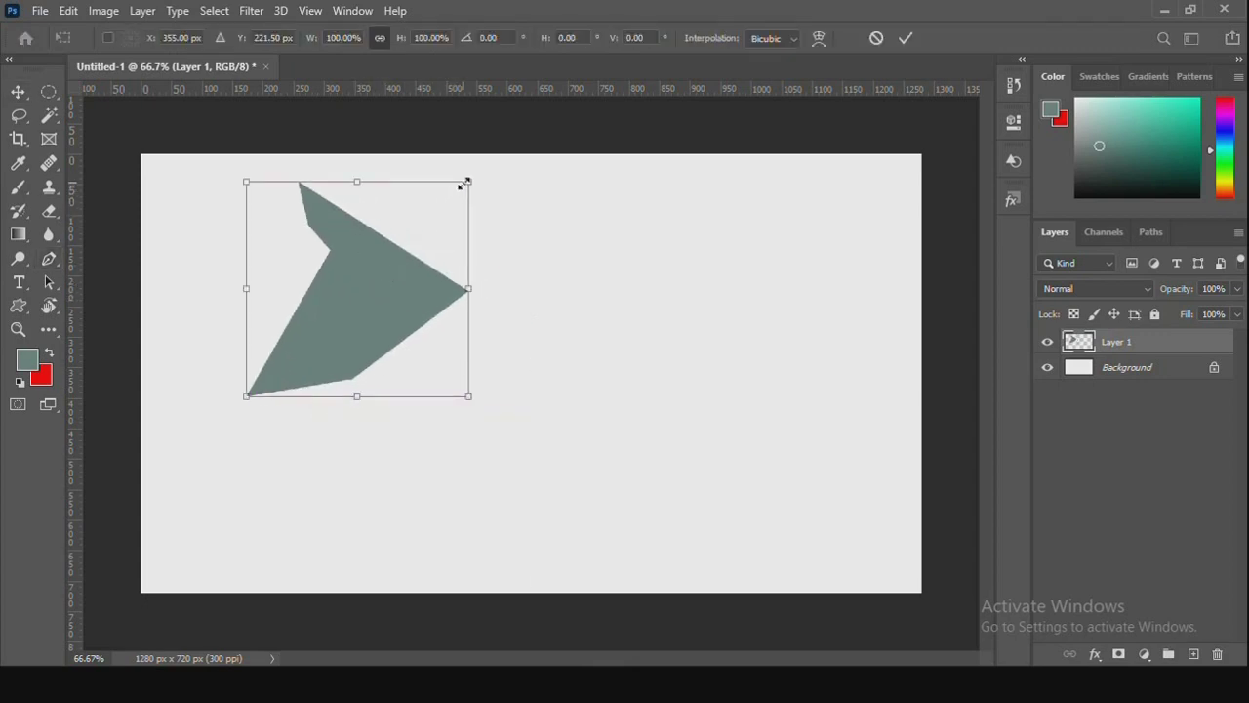
left_click_drag(466, 188, 817, 237)
left_click_drag(535, 207, 569, 222)
key("Return")
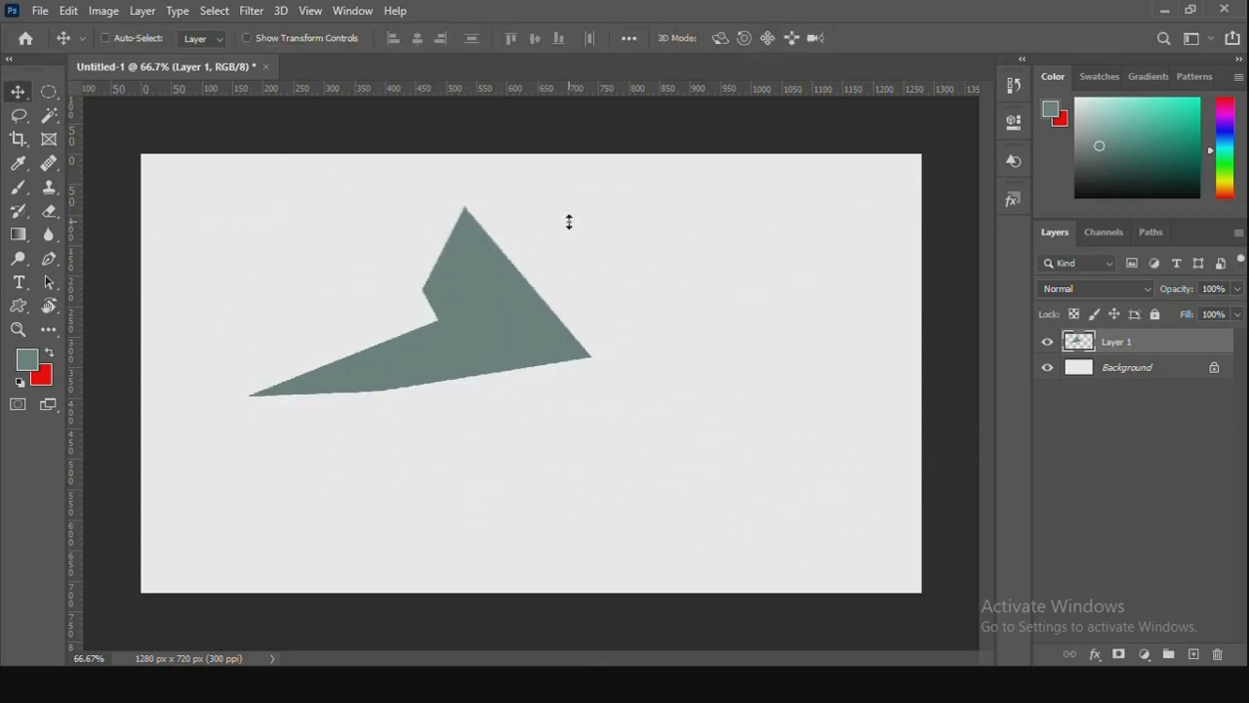
left_click_drag(492, 335, 351, 305)
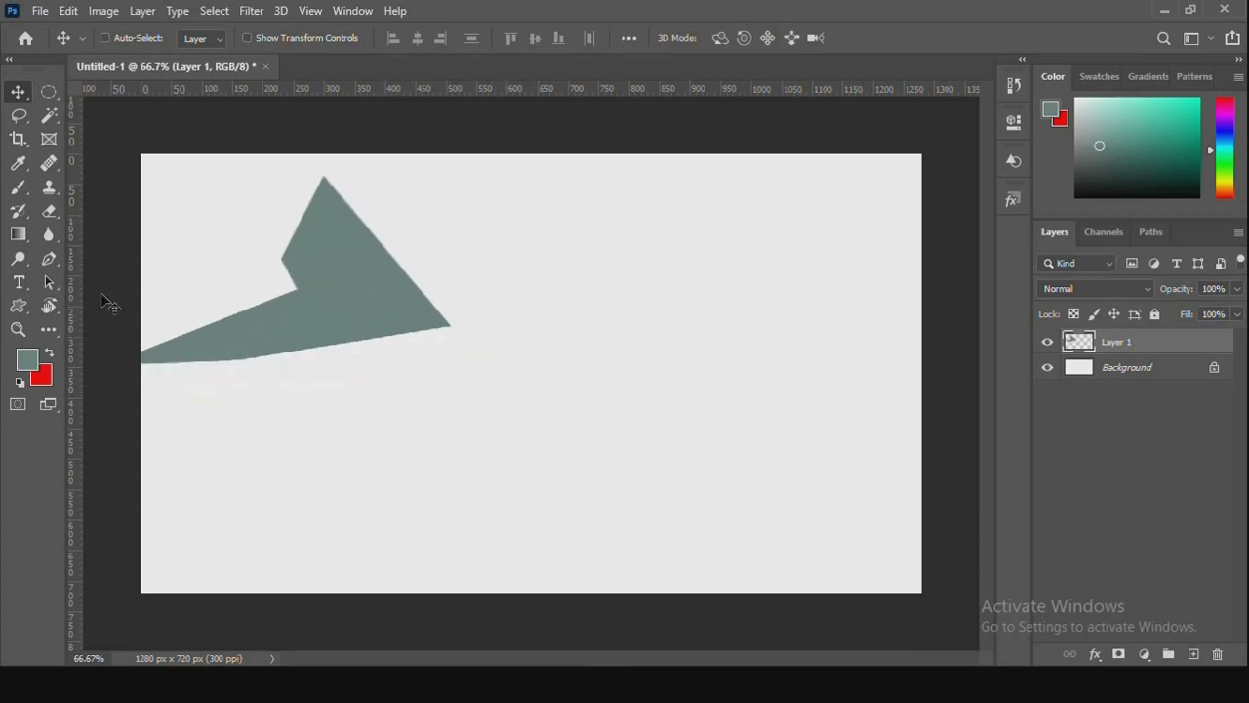
Step: Make a circular selection about 250 px across right of the polygon and fill it with the red background colour on a new layer
left_click(48, 91)
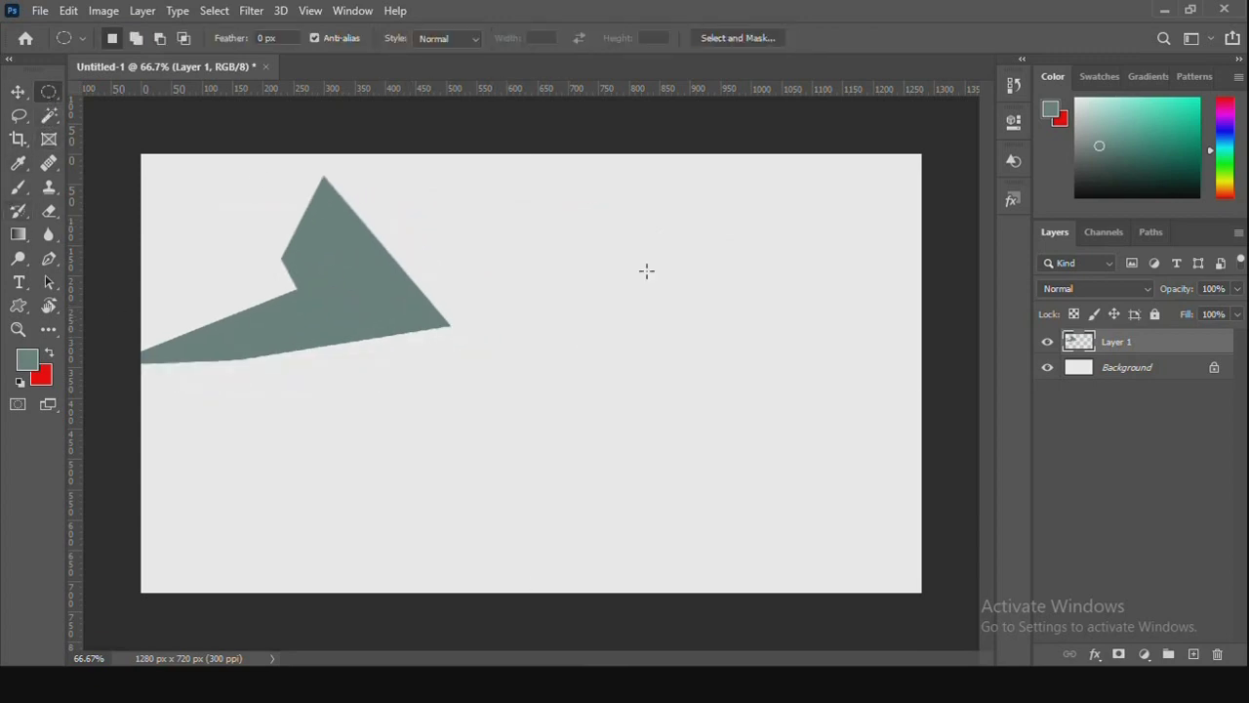
left_click_drag(629, 241, 780, 465)
key("ctrl+shift+n")
key("Return")
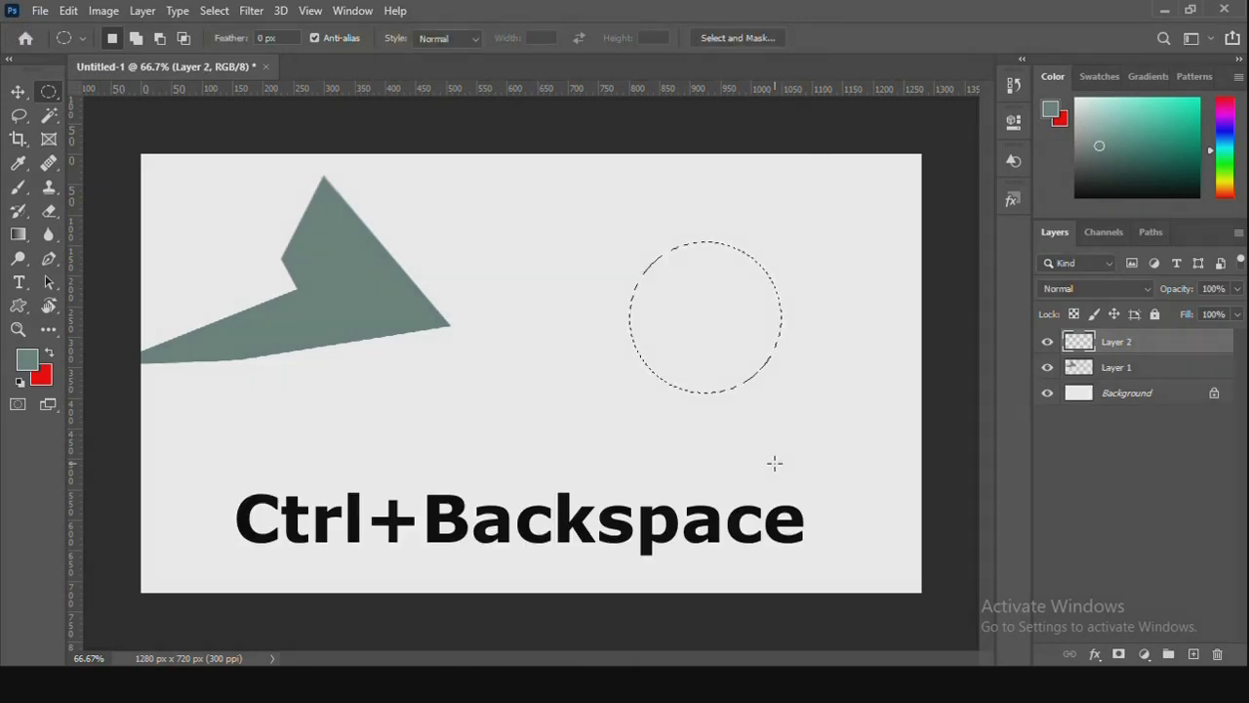
key("ctrl+BackSpace")
key("ctrl+d")
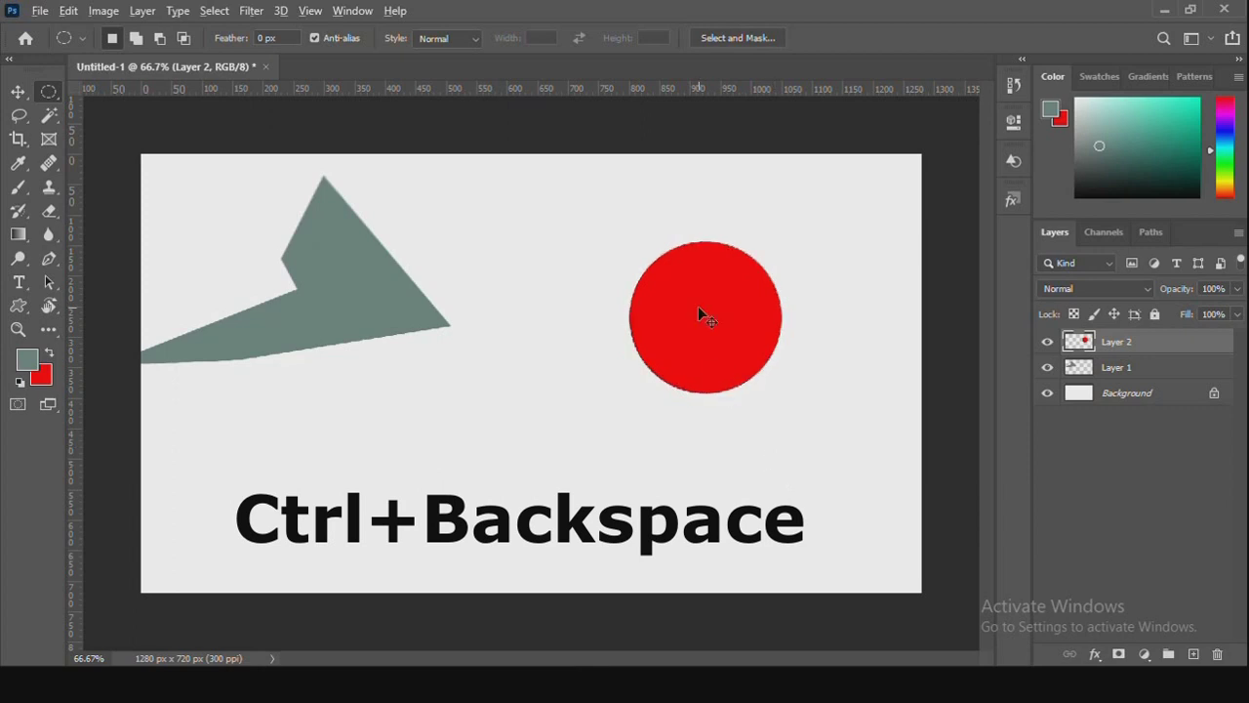
Step: Move the red circle up and left so it sits beside the grey-green polygon
key("v")
key("alt+v")
left_click(581, 277)
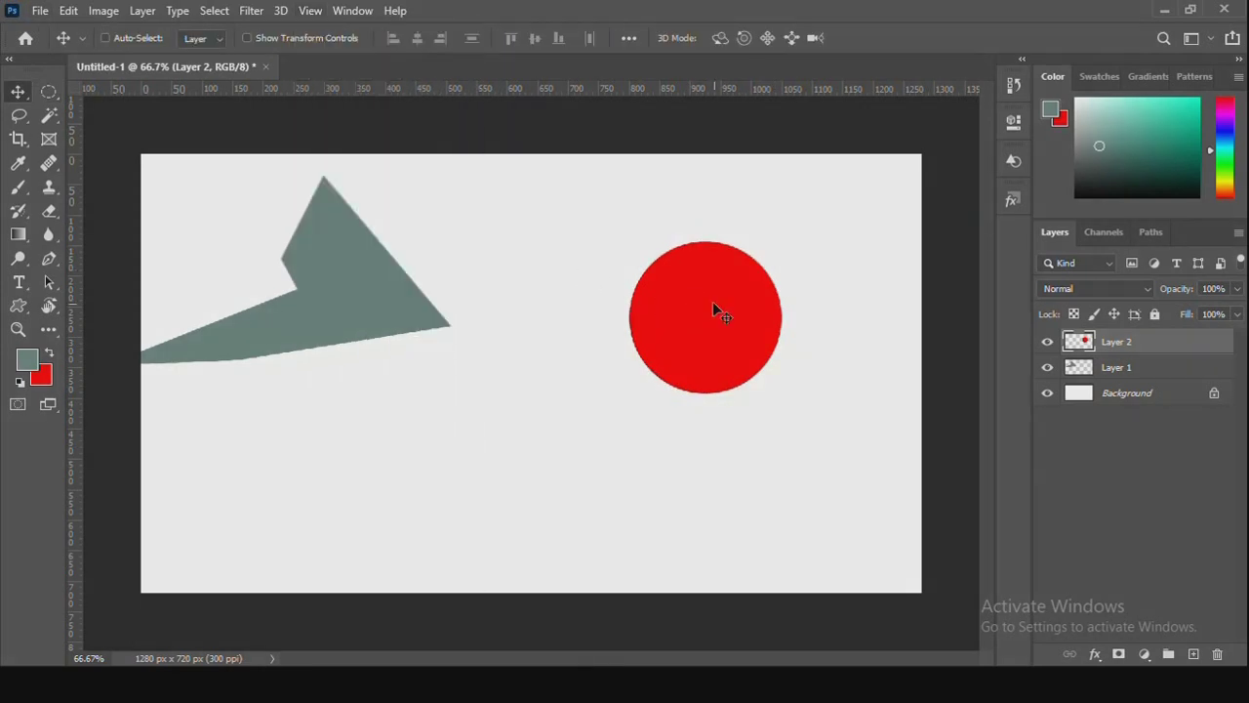
key("m")
left_click(714, 306)
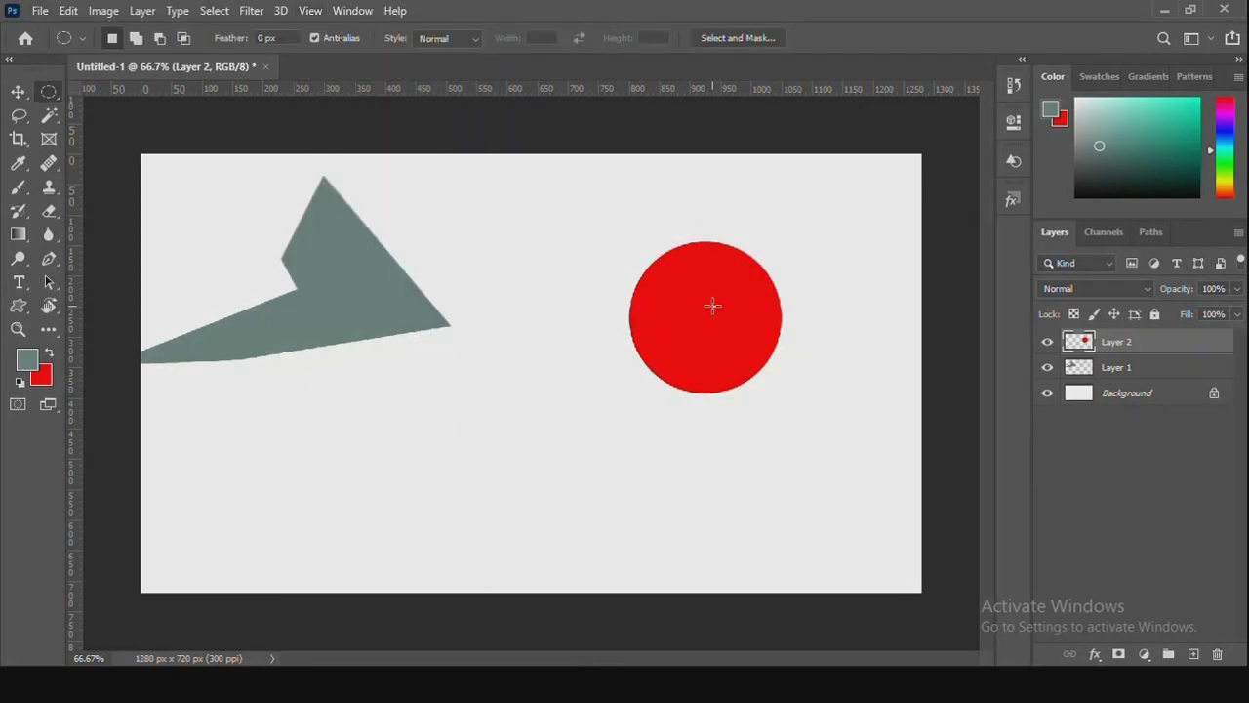
key("v")
left_click_drag(719, 315, 557, 245)
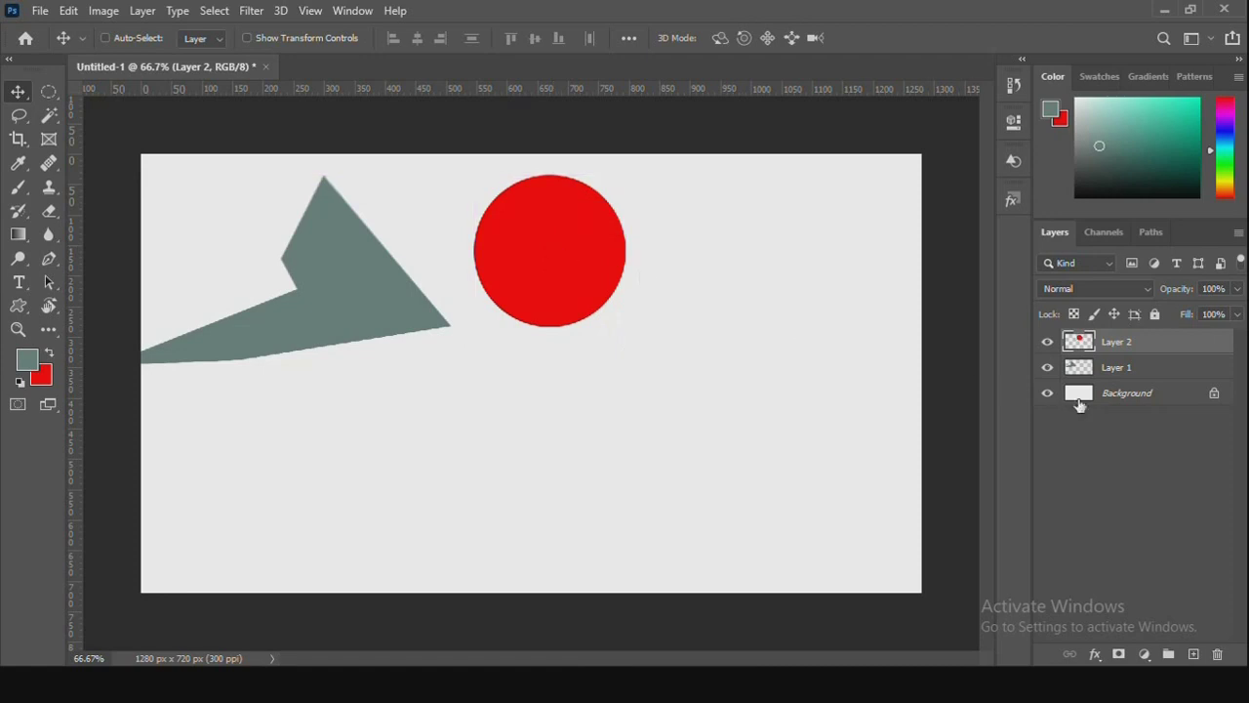
Step: Add a new layer and marquee-select a rectangle about 480 by 220 px in the canvas's lower right
left_click(1193, 653)
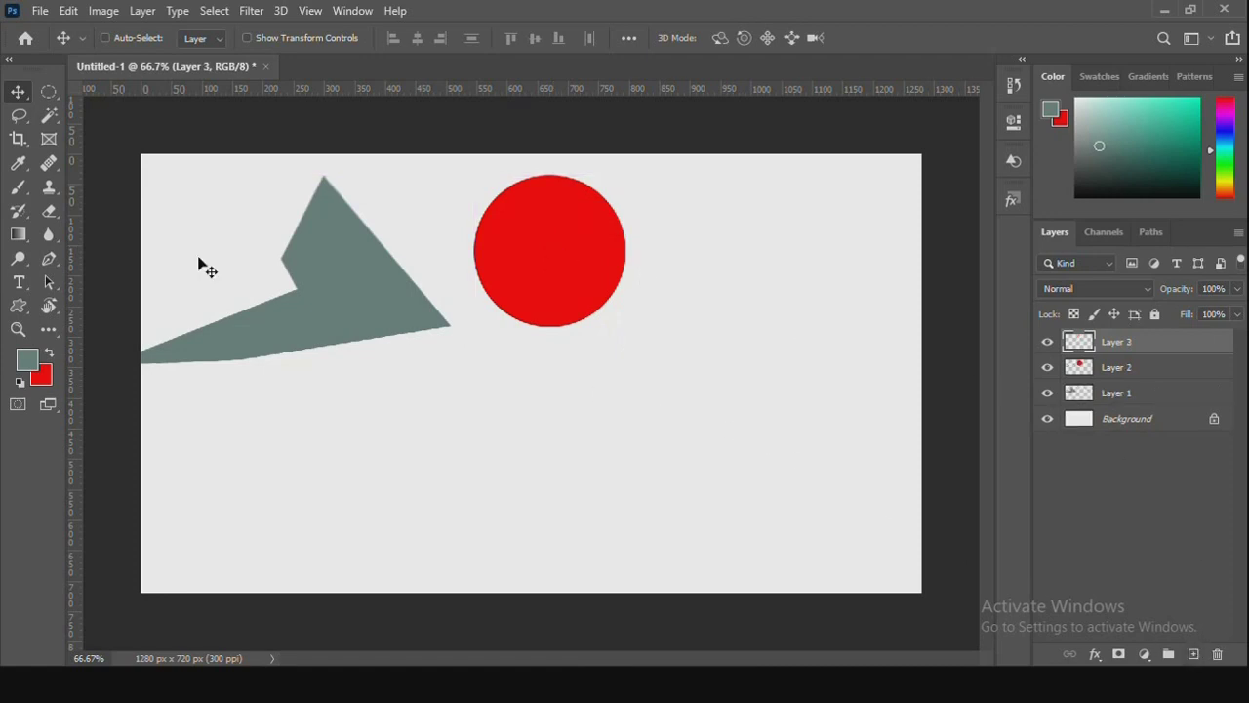
left_click_drag(49, 90, 102, 90)
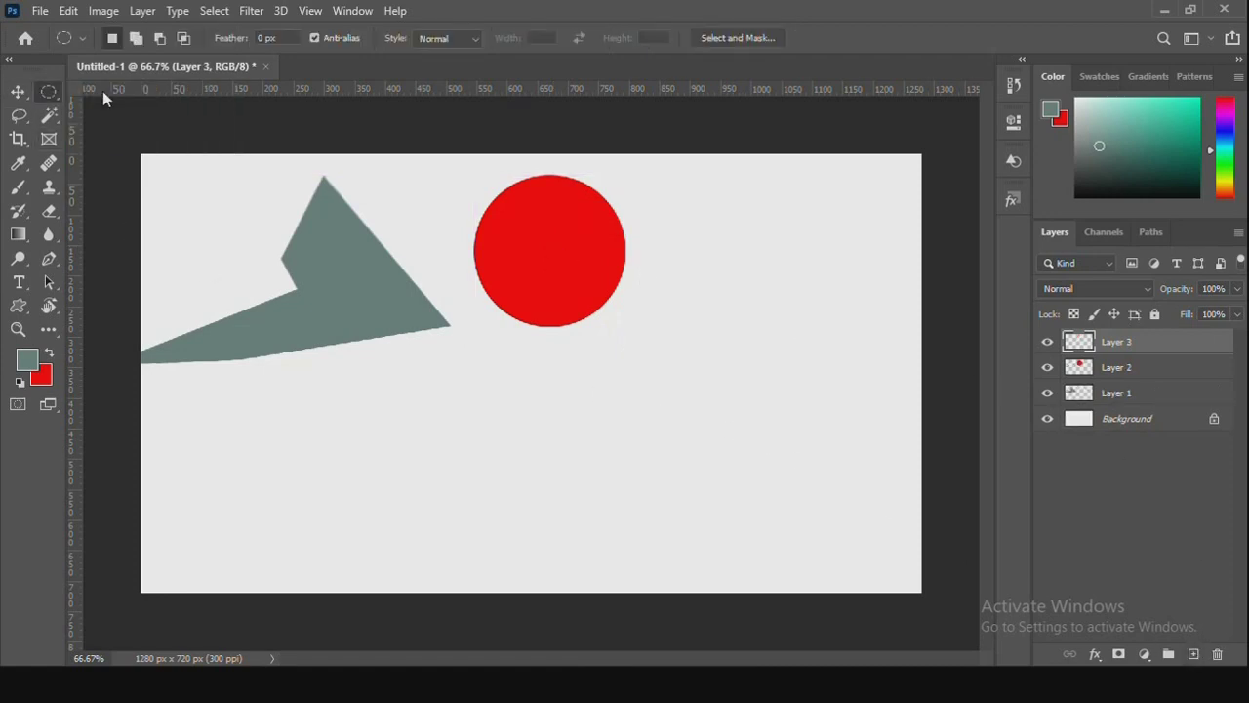
left_click_drag(530, 397, 823, 530)
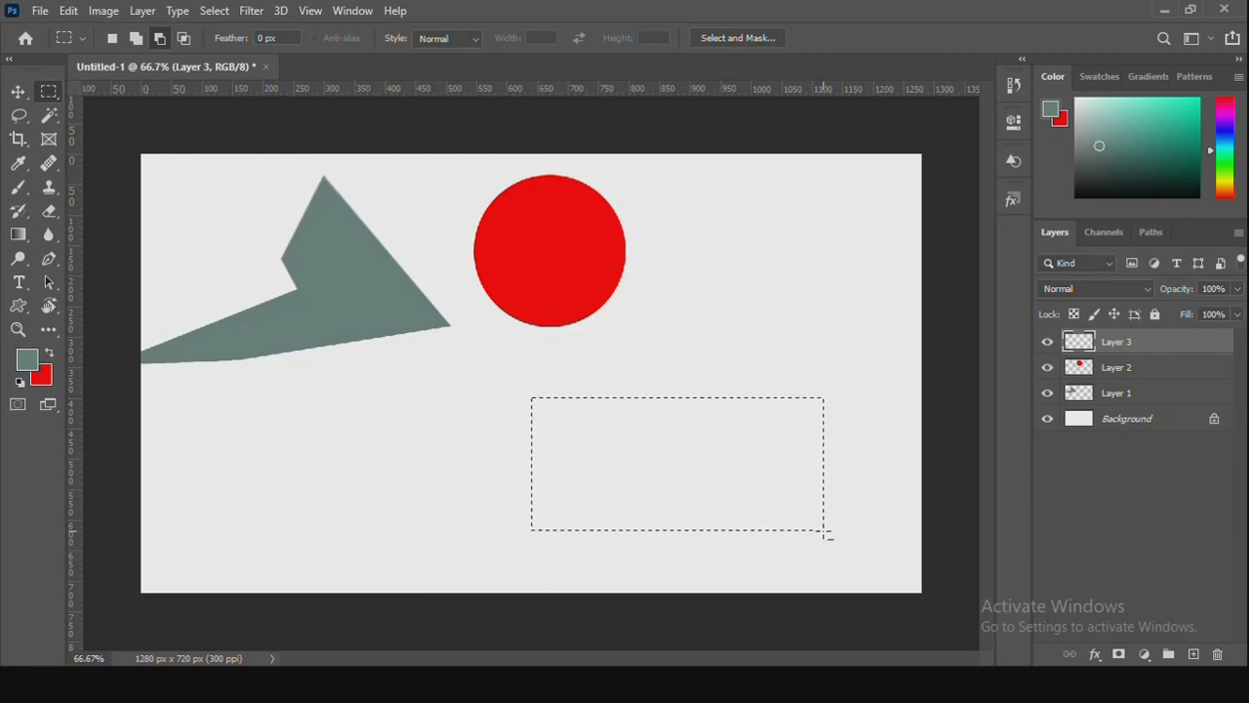
Step: Change the foreground colour to dark green, fill the rectangular selection with it and deselect
key("i")
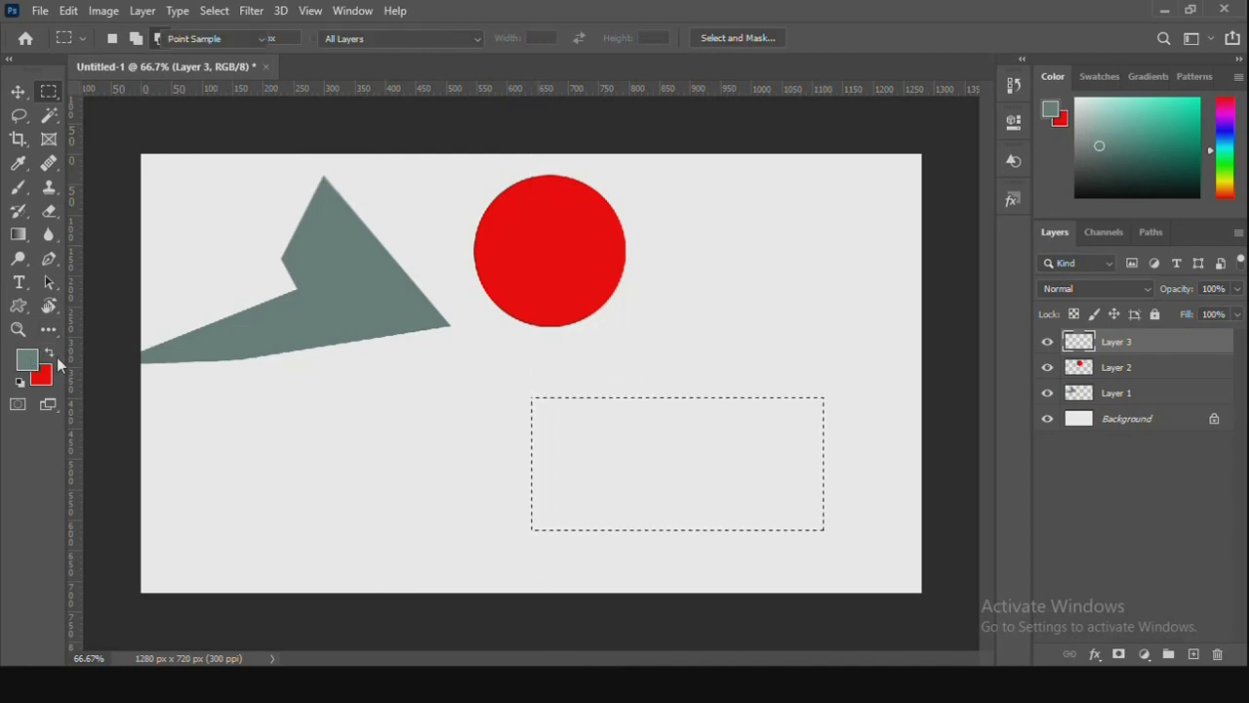
left_click(26, 360)
left_click(1179, 110)
key("m")
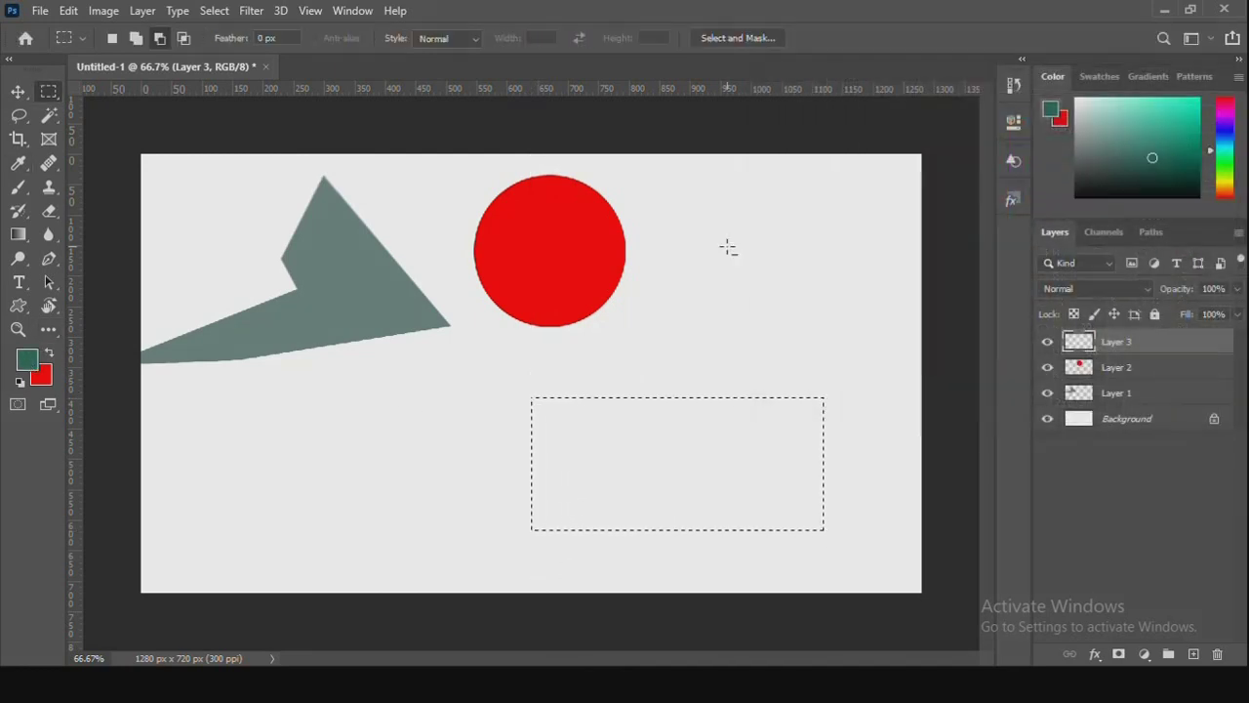
key("alt+BackSpace")
key("ctrl+d")
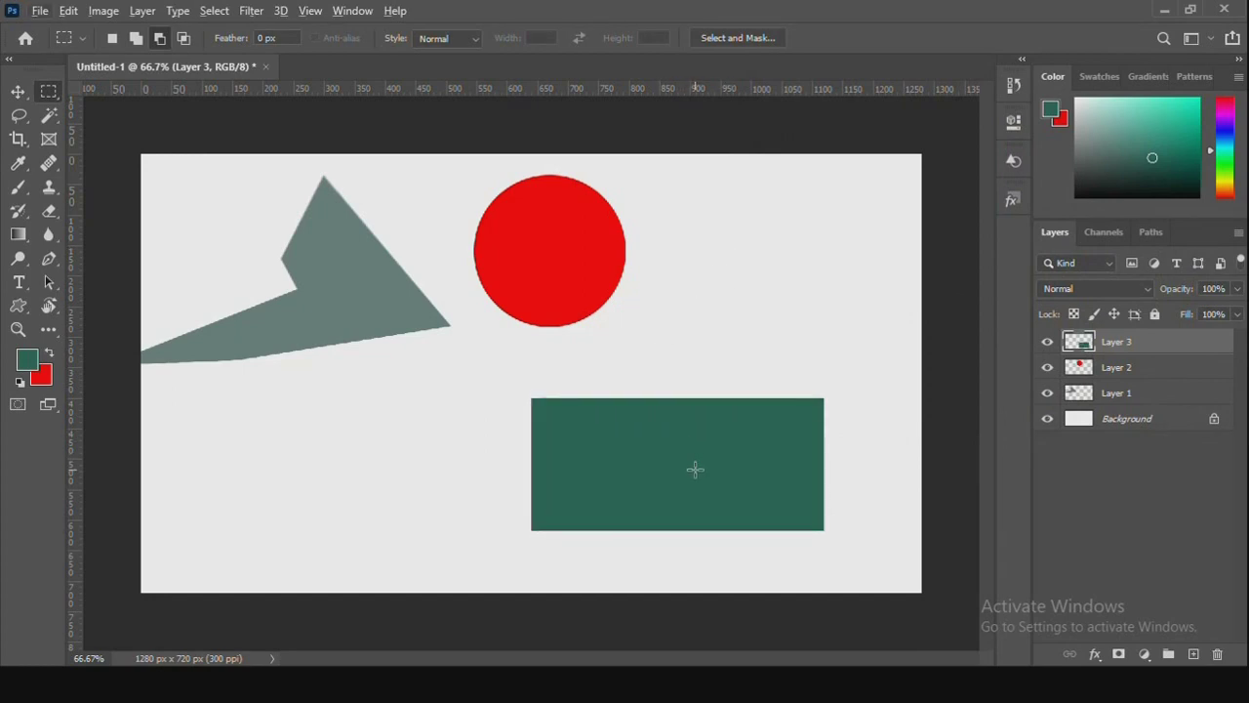
Step: Move the dark green rectangle up to the canvas's upper right, next to the red circle
key("v")
key("alt+v")
left_click(670, 305)
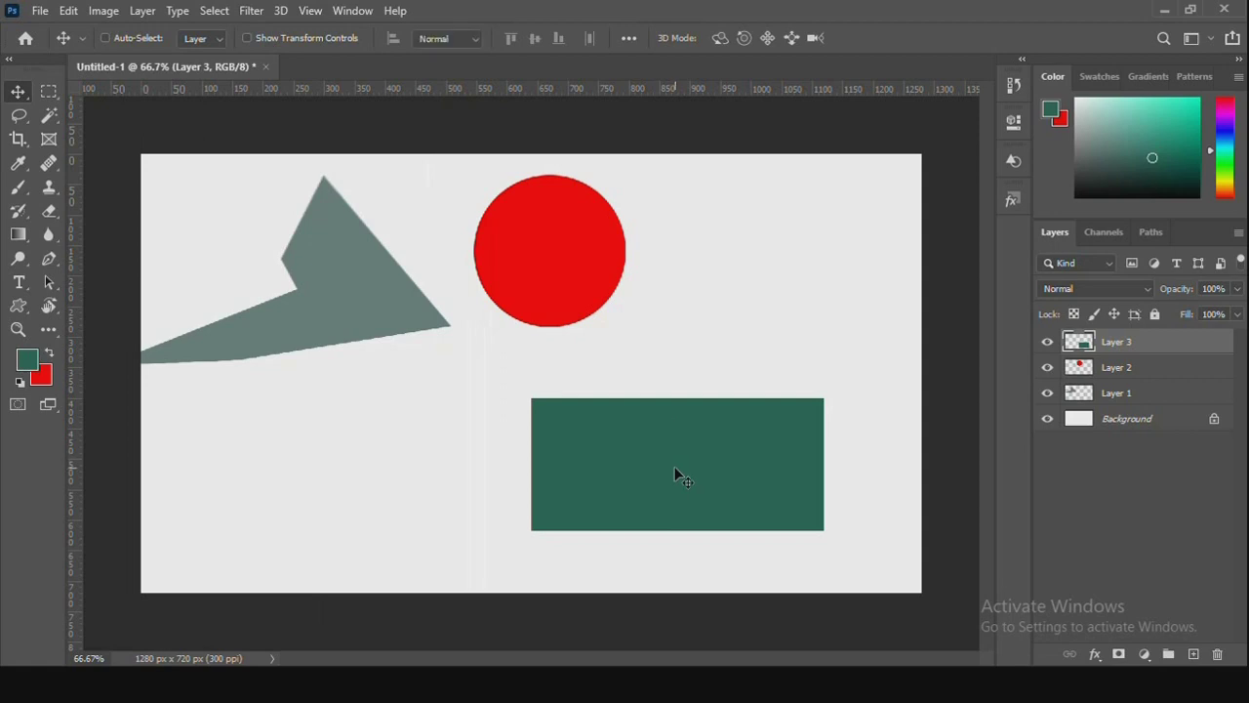
key("m")
left_click_drag(676, 466, 691, 432)
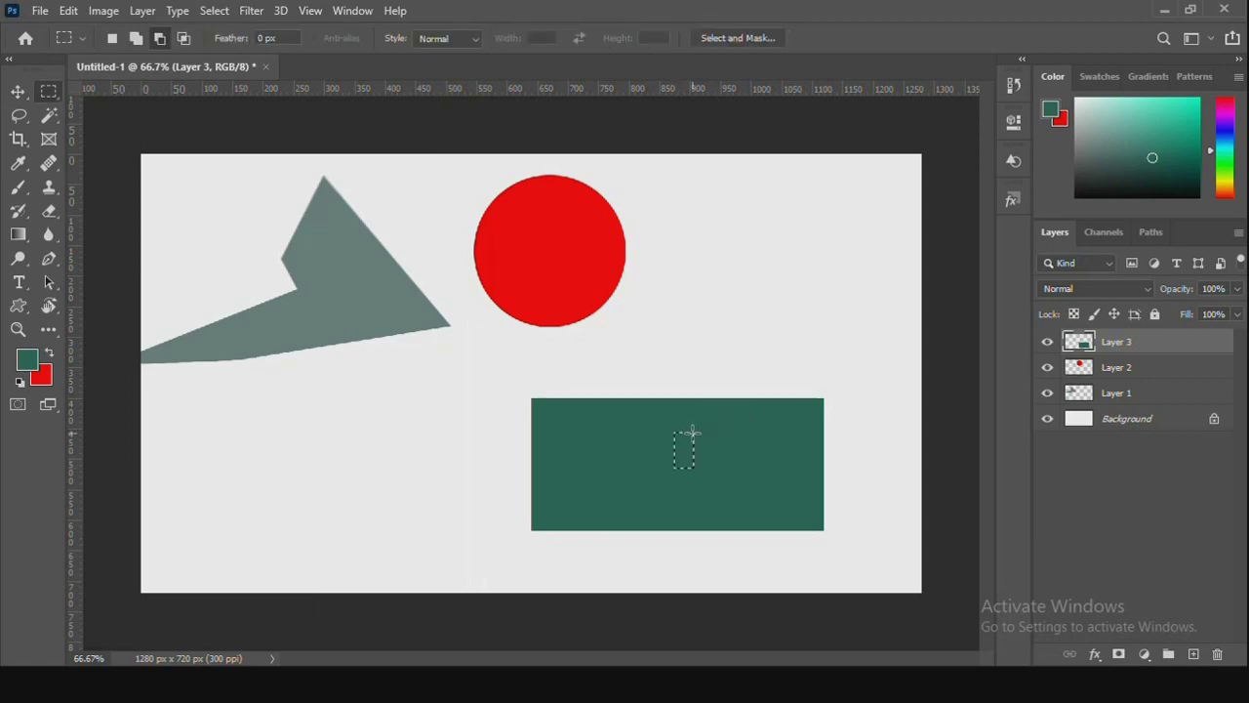
key("v")
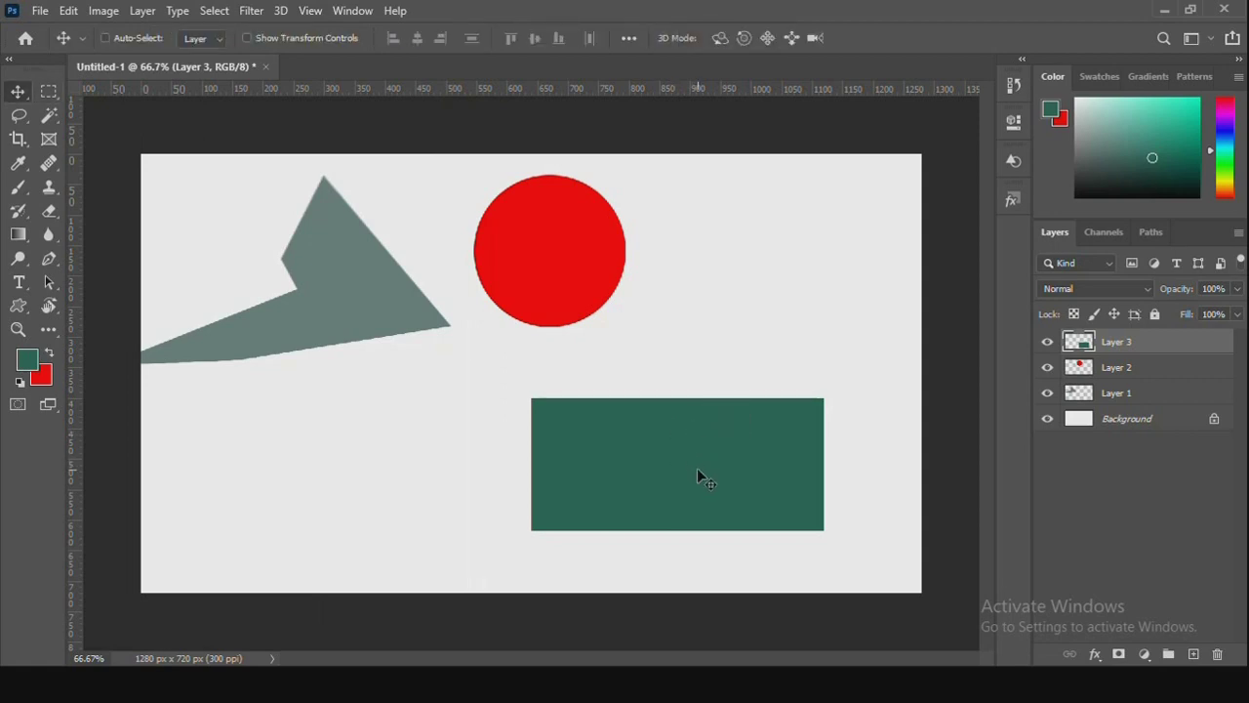
left_click_drag(697, 464, 783, 260)
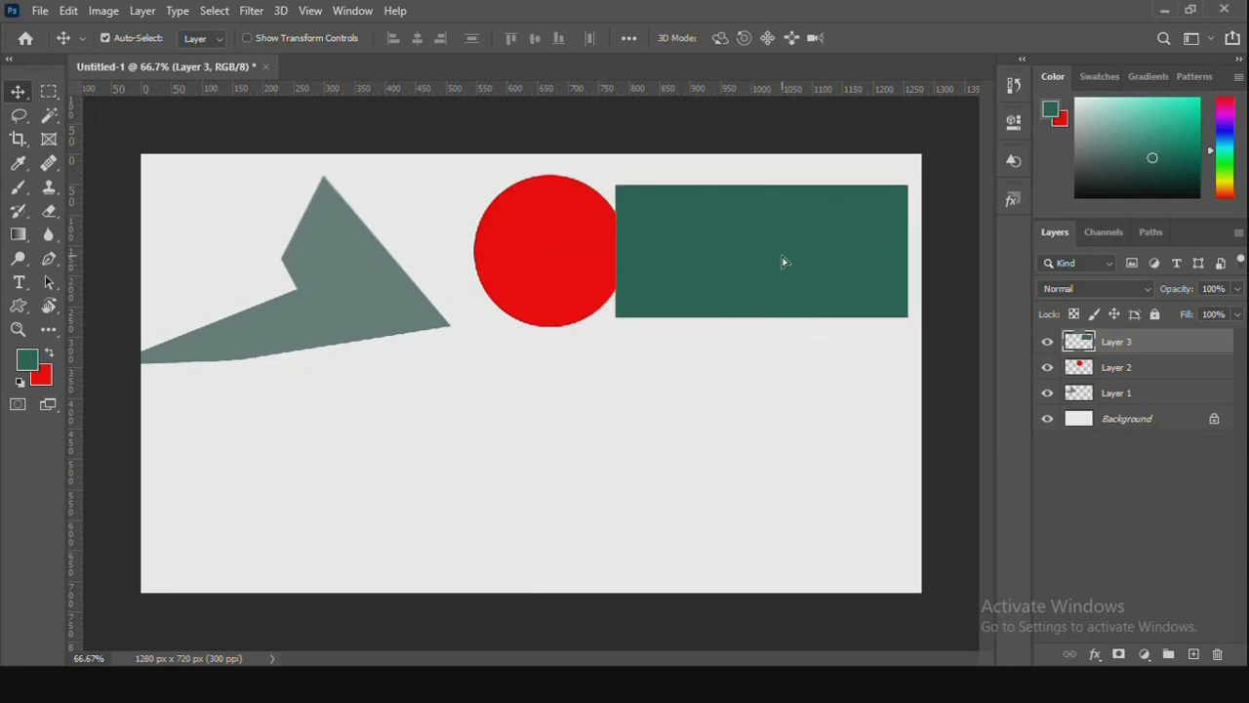
Step: Scale the dark green rectangle to 71.67% and position it clear of the red circle on its right
key("ctrl+t")
left_click_drag(899, 188, 815, 211)
left_click_drag(720, 287, 745, 264)
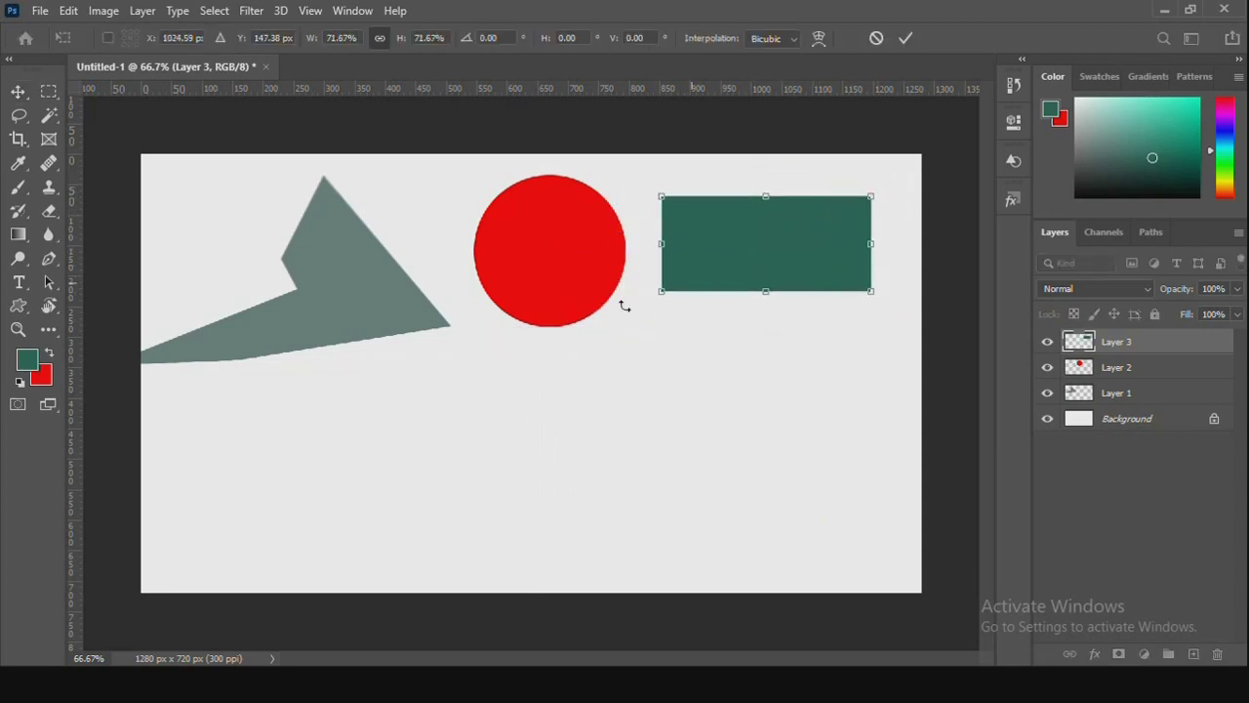
key("Return")
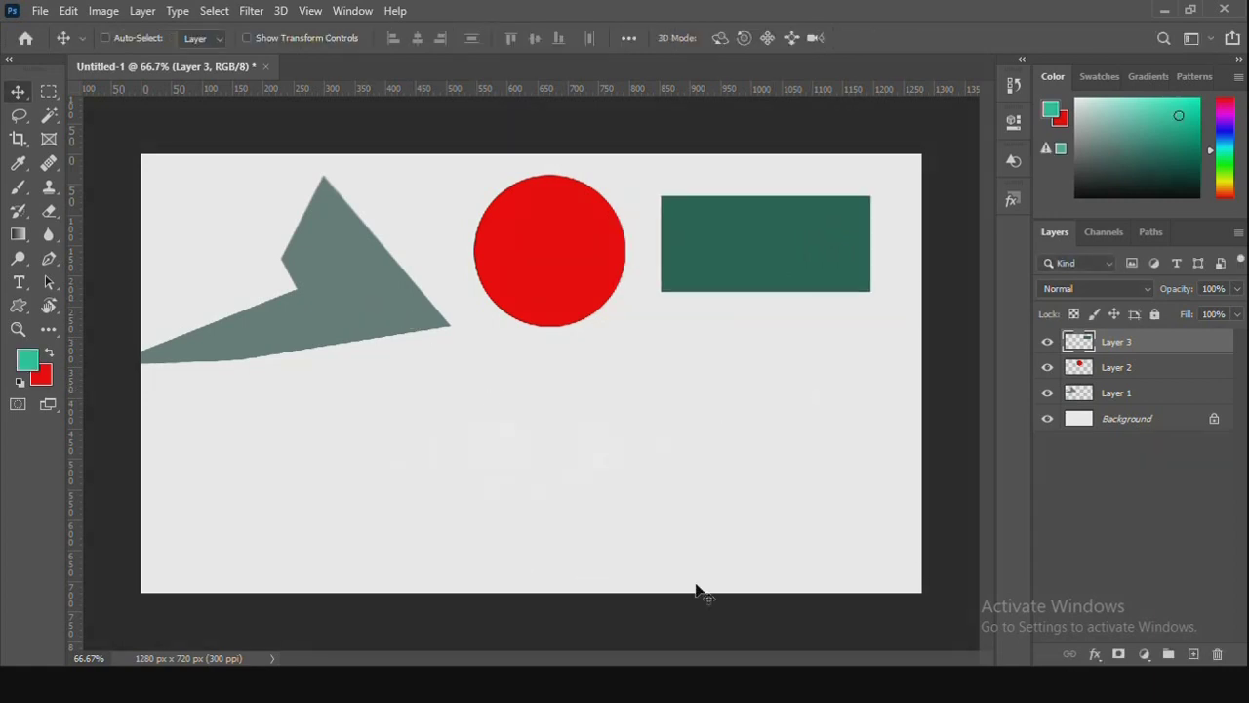
Step: Marquee-select a rectangle about 515 by 235 px below the circle and fill it with the bright teal foreground colour on a new layer
left_click(46, 93)
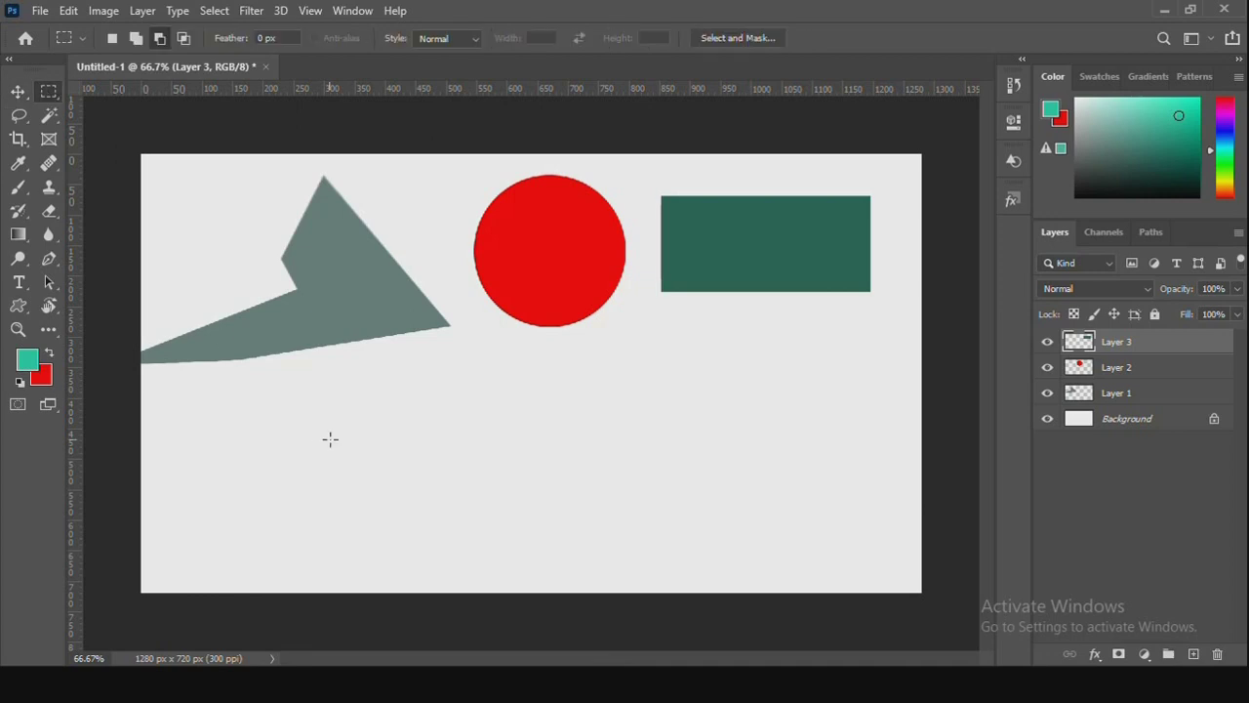
left_click_drag(386, 395, 699, 539)
key("ctrl+shift+n")
key("Return")
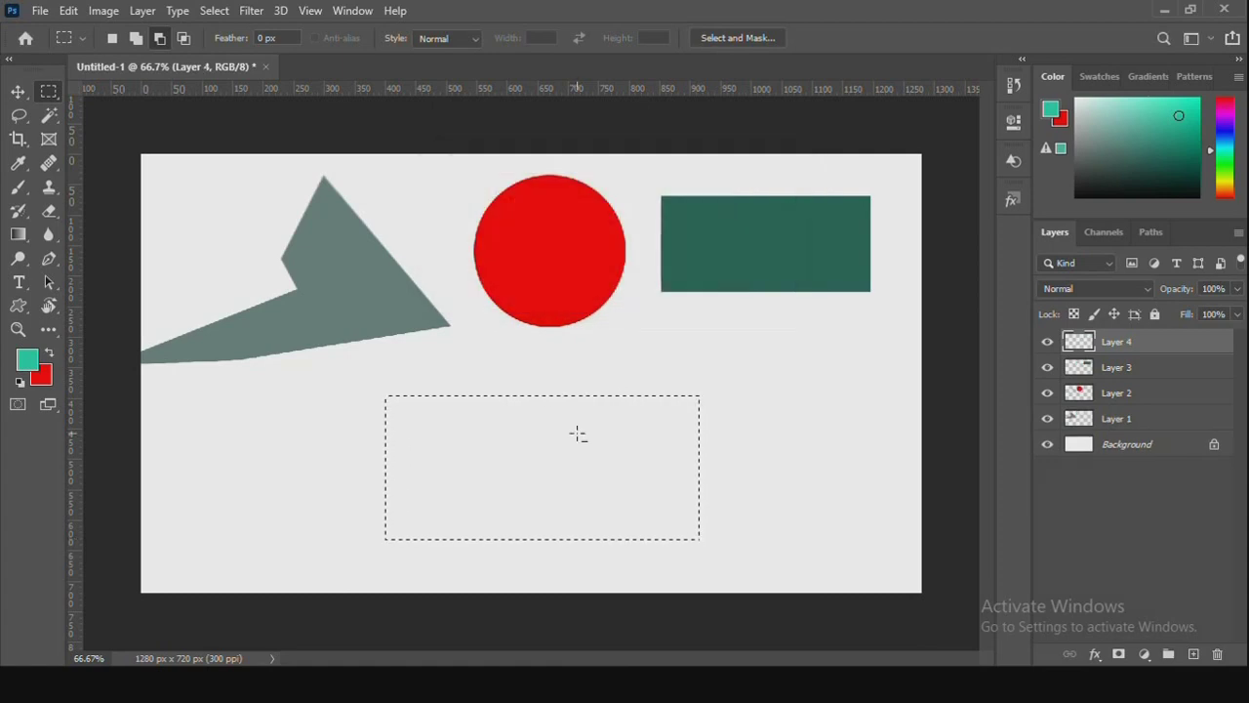
key("v")
left_click(572, 468)
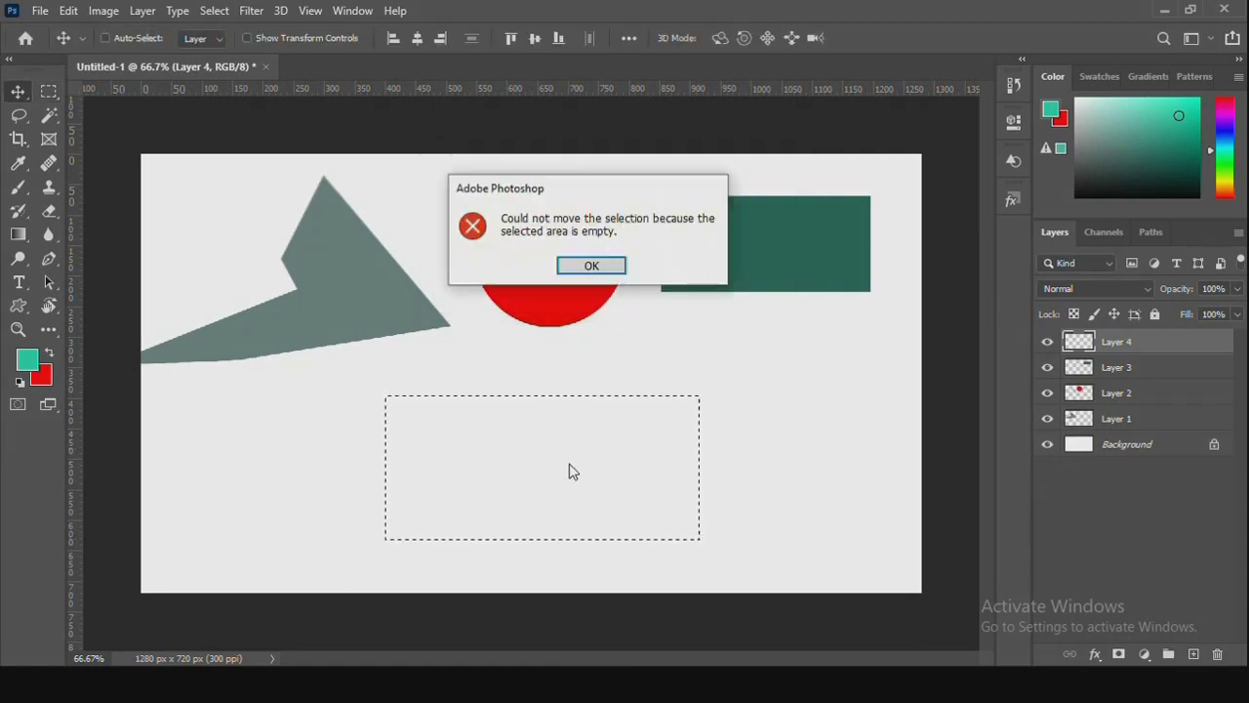
left_click(591, 265)
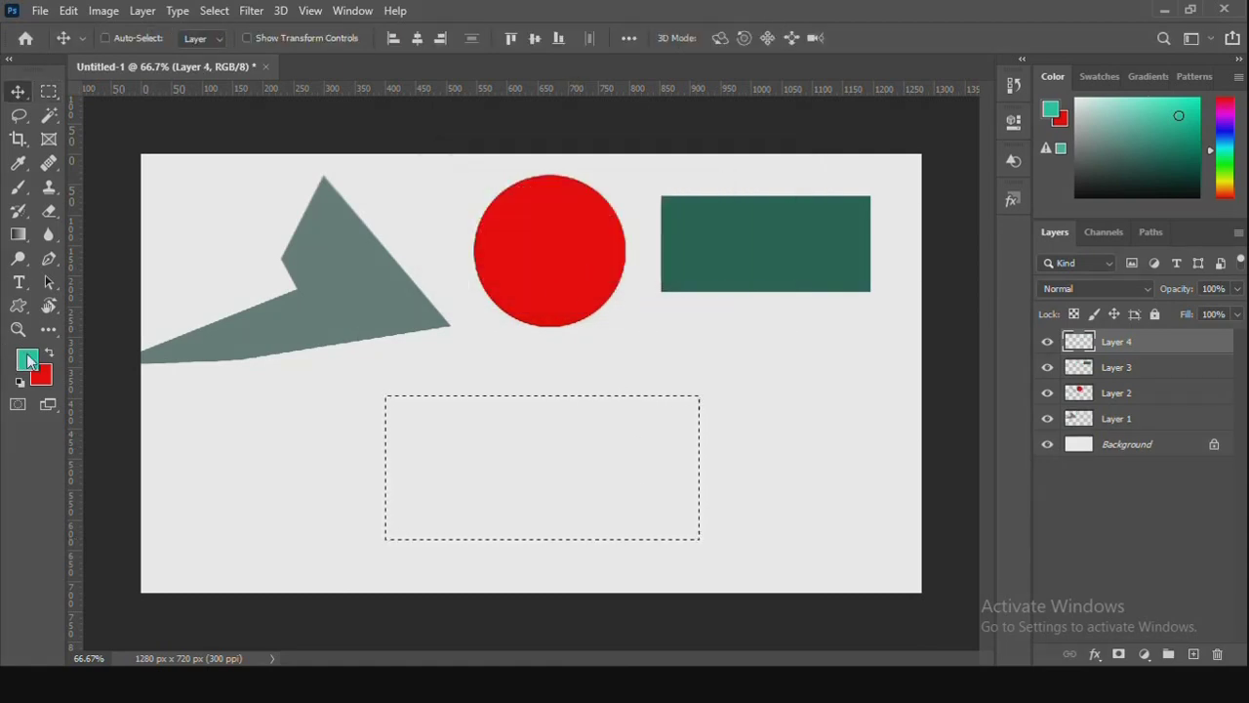
key("alt+BackSpace")
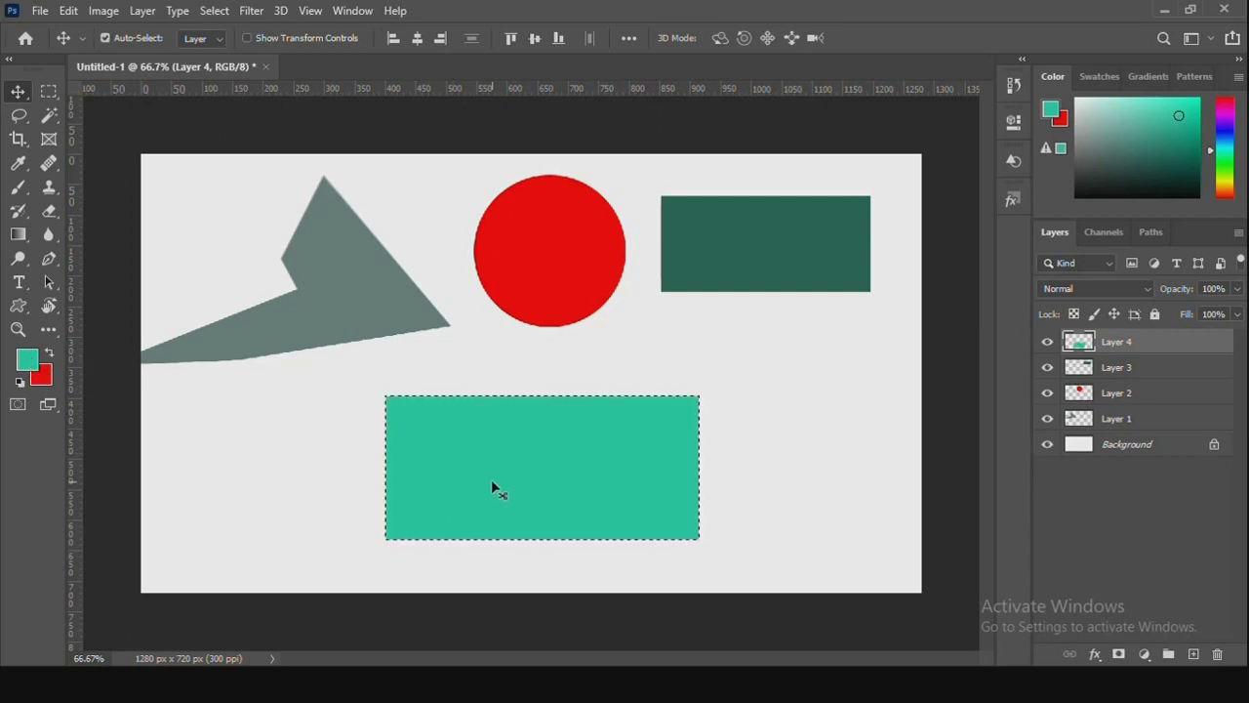
Step: Scale the teal rectangle to 90.48% and centre it horizontally on the canvas below the other shapes
left_click_drag(544, 498, 563, 465)
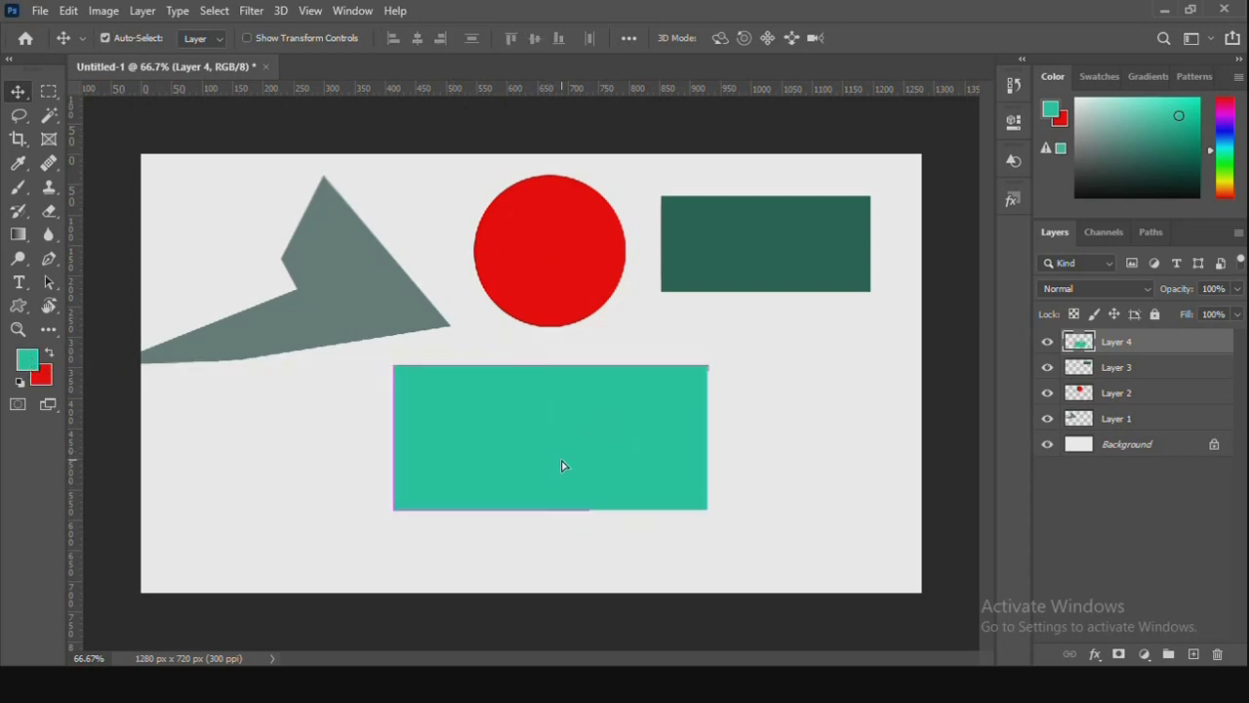
key("ctrl+t")
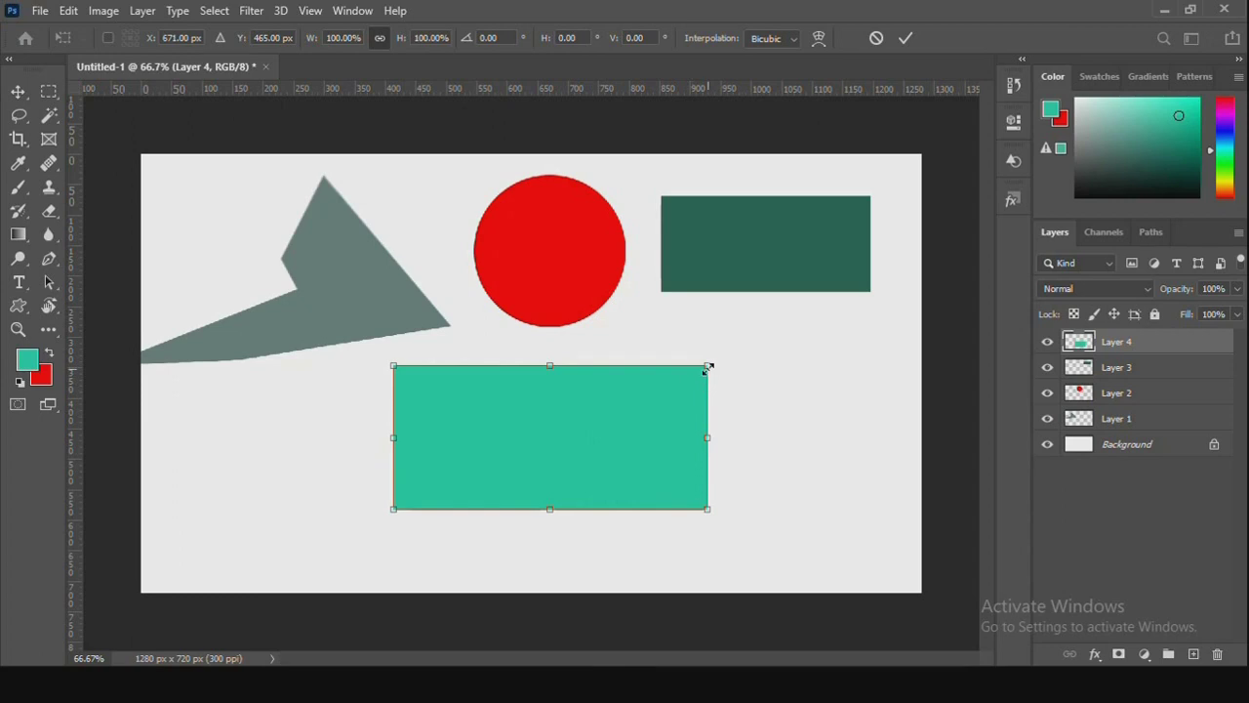
left_click_drag(707, 367, 677, 376)
left_click_drag(544, 441, 548, 430)
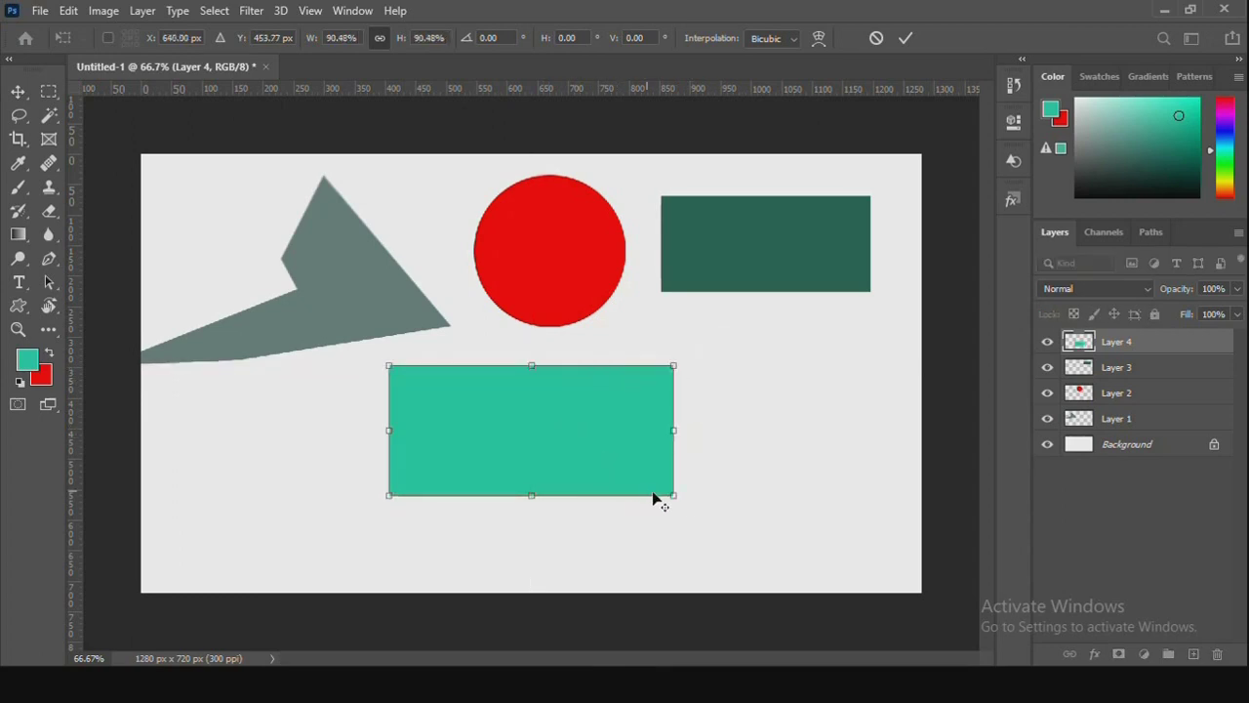
Step: Distort the teal rectangle into a thin slanted sliver and rotate it until it lies nearly horizontal below the red circle
left_click_drag(672, 500, 495, 468)
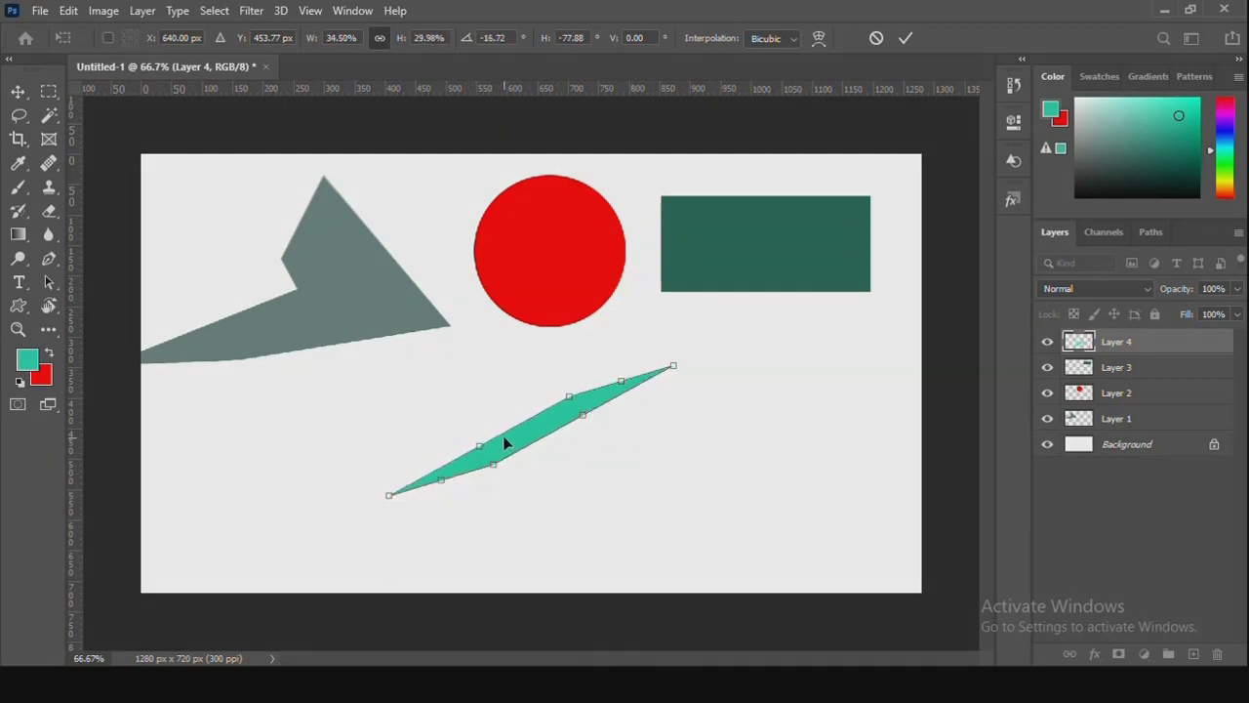
key("Return")
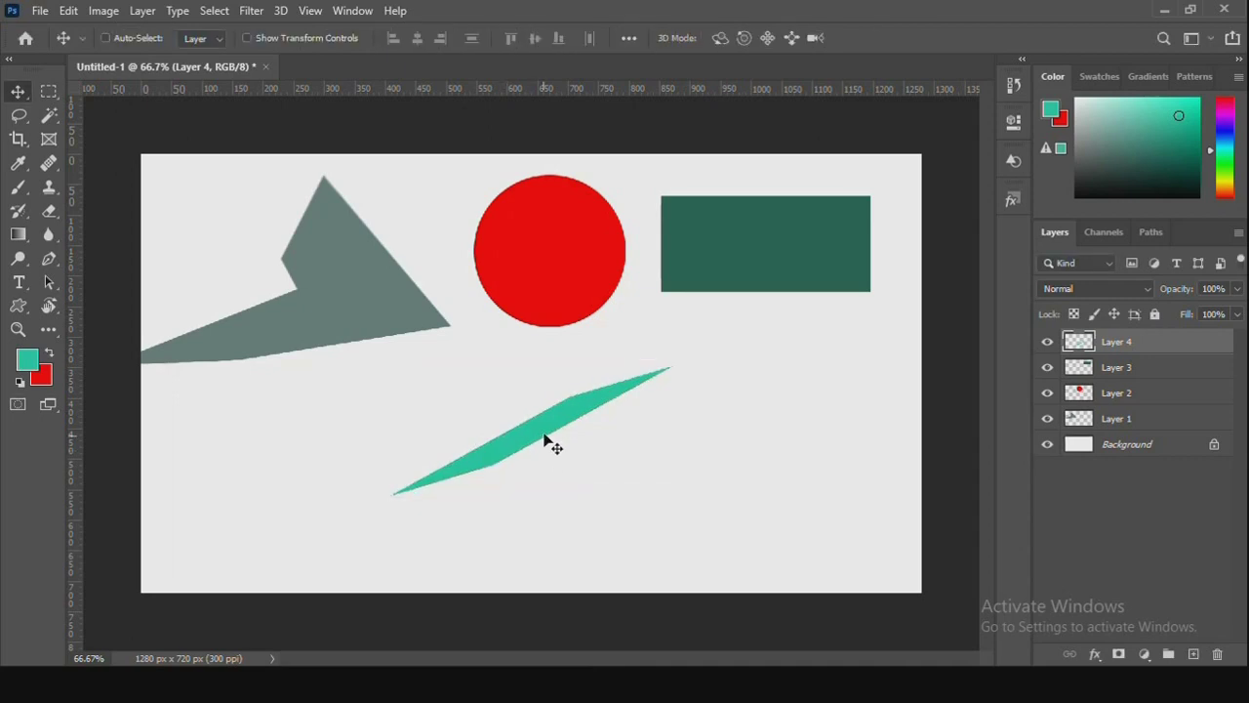
key("ctrl+t")
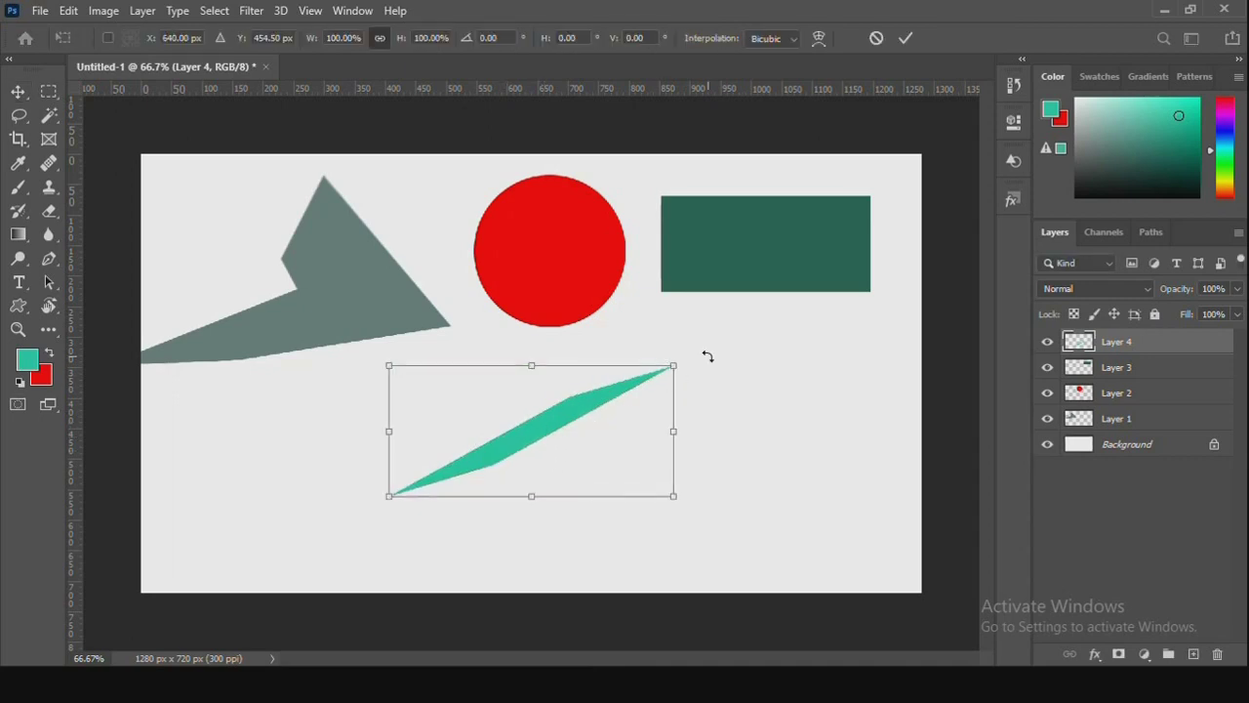
left_click_drag(705, 354, 729, 443)
left_click_drag(530, 433, 532, 412)
key("Return")
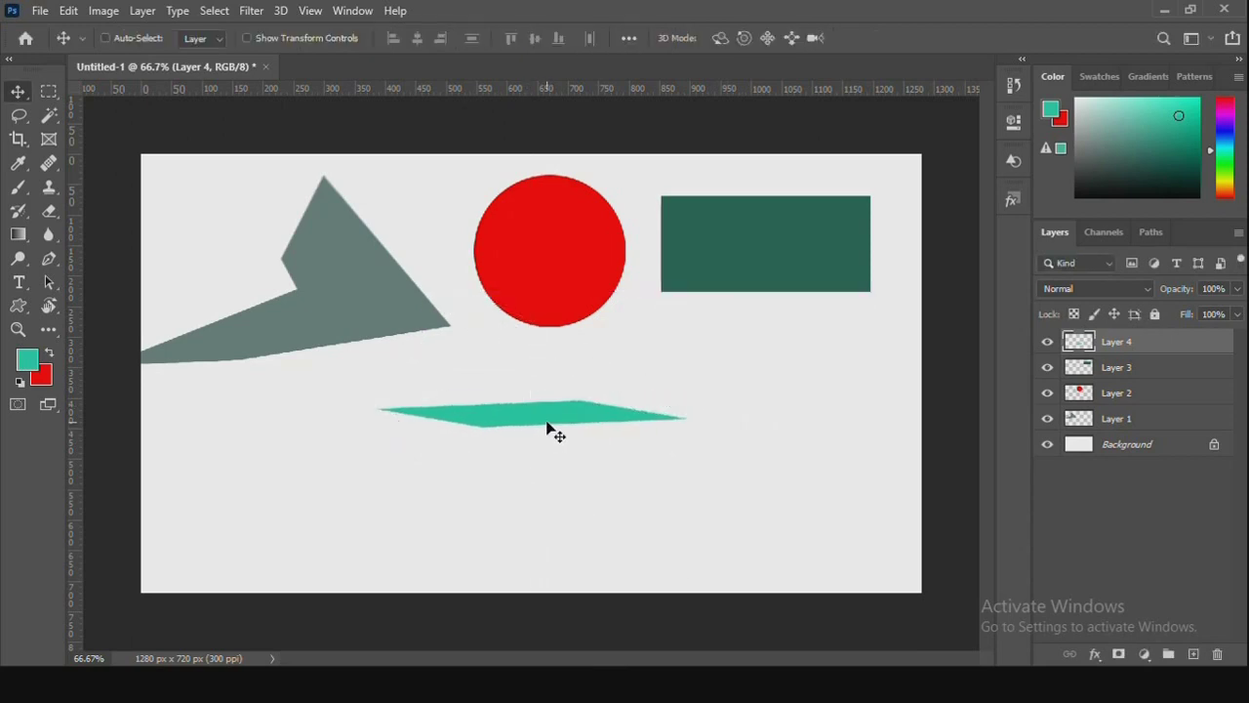
Step: Marquee-select a rectangle about 248 by 174 px at the canvas's lower left and fill it with very dark green on a new layer
left_click(50, 92)
left_click_drag(208, 406, 360, 511)
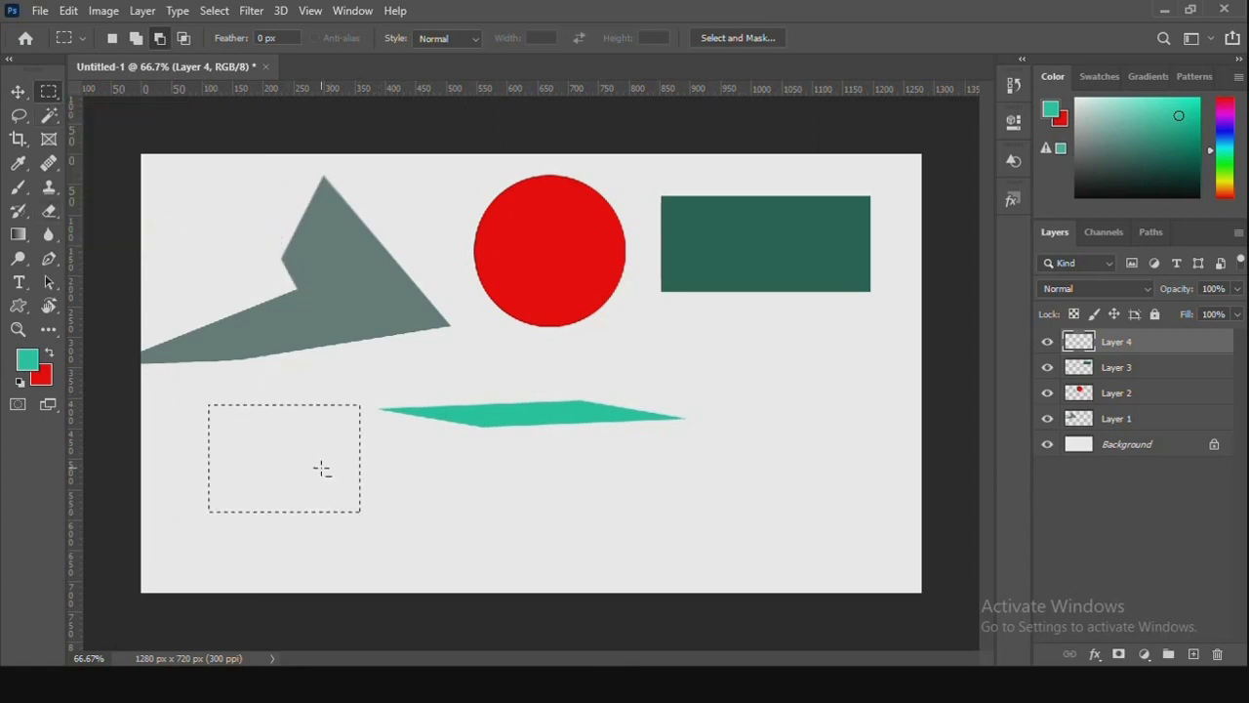
key("v")
key("ctrl+shift+n")
key("Return")
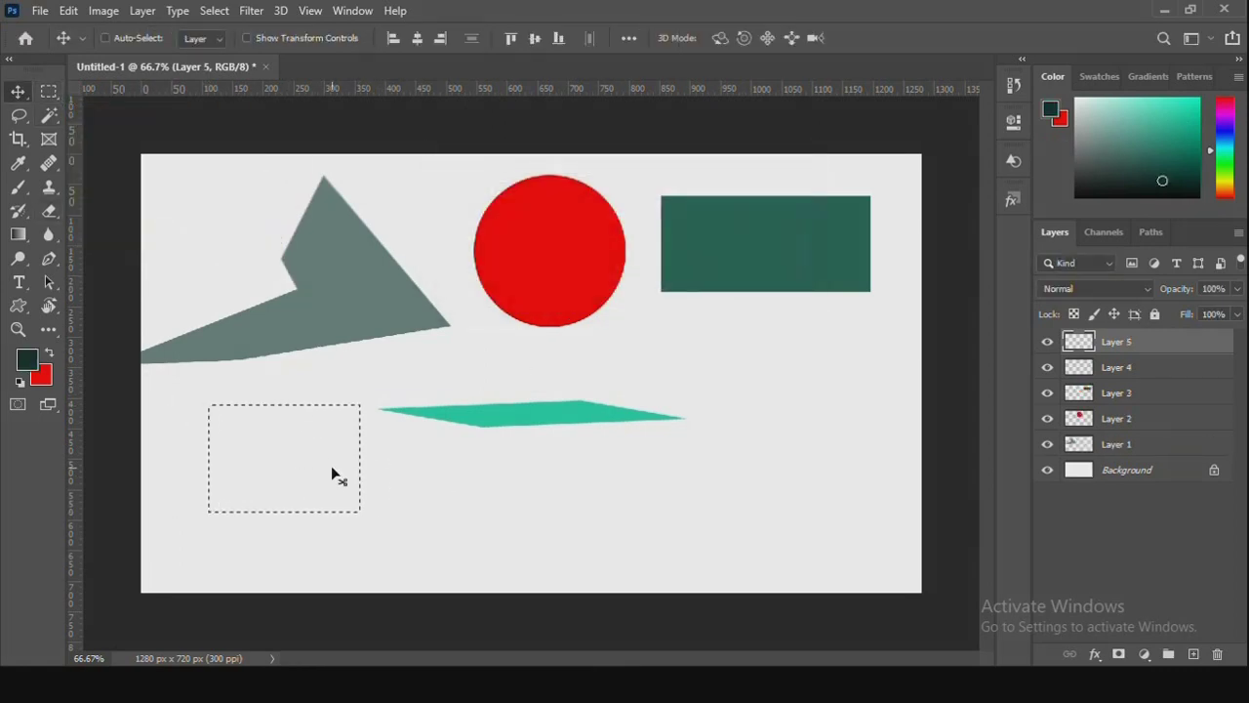
key("alt+BackSpace")
key("ctrl+d")
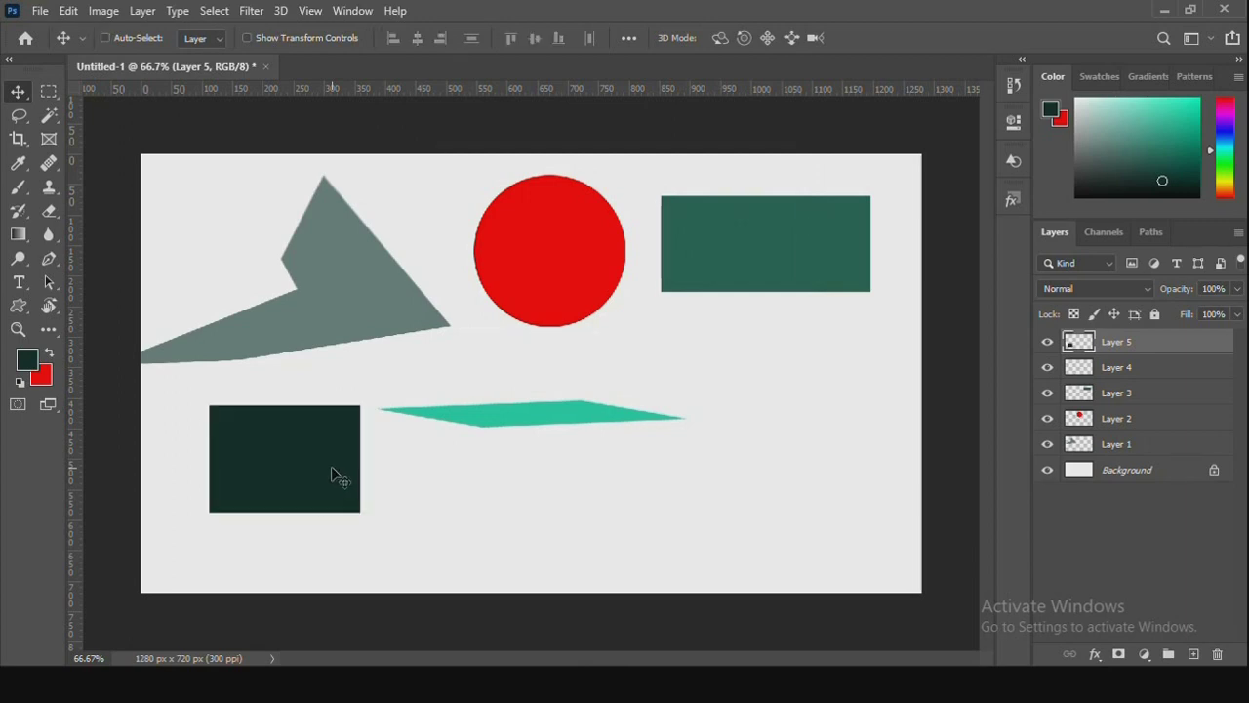
Step: Scale the very dark green rectangle to 95.46% and distort its corners to form a triangle pointing right
left_click_drag(332, 476, 326, 470)
key("ctrl+t")
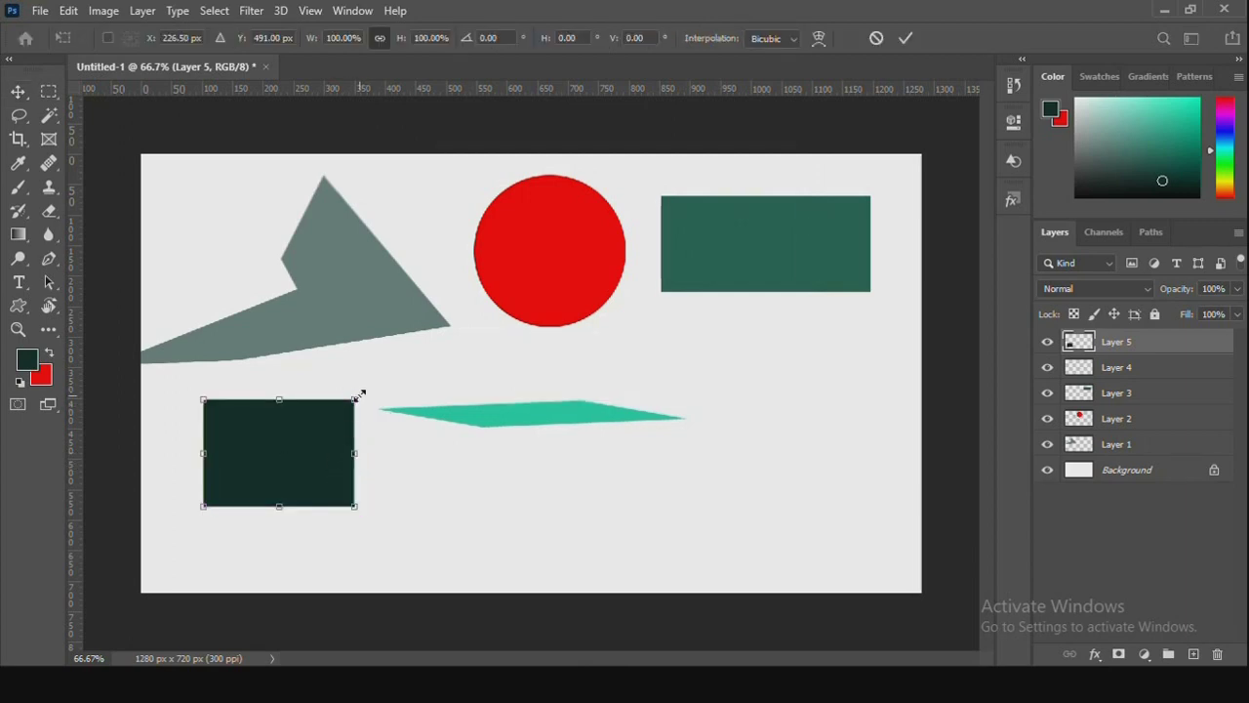
left_click_drag(358, 394, 343, 432)
key("ctrl+z")
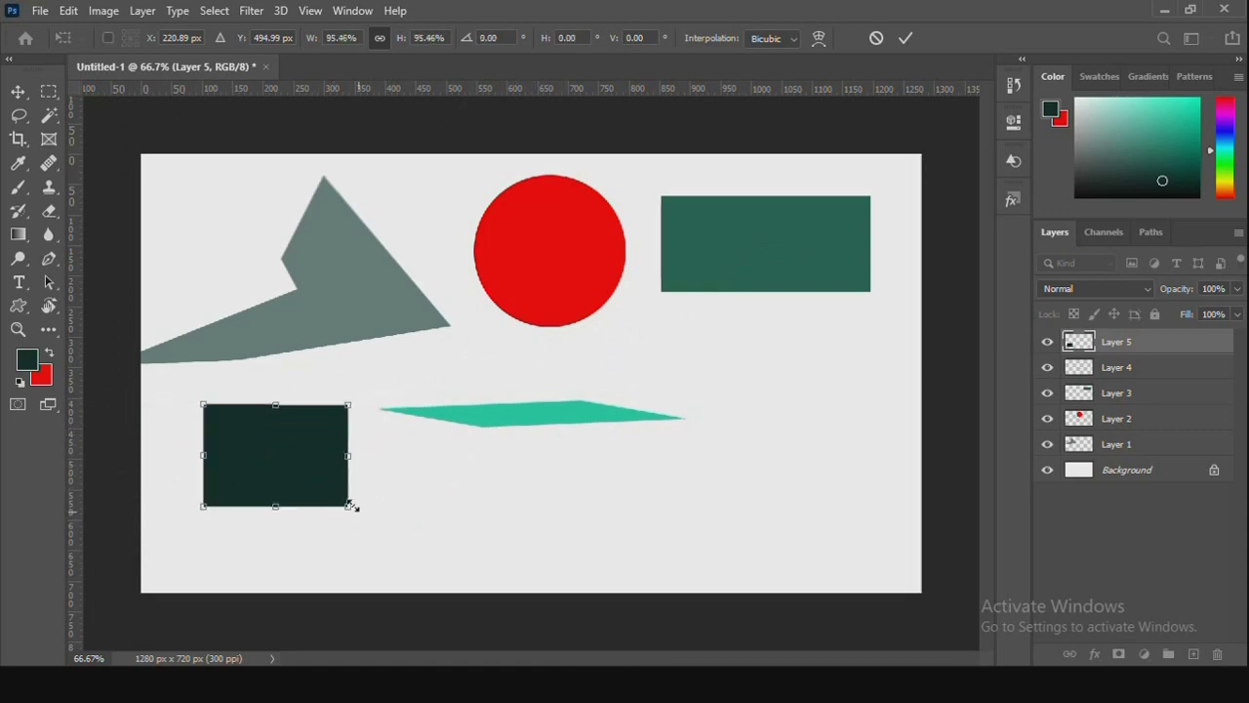
left_click_drag(351, 509, 205, 507)
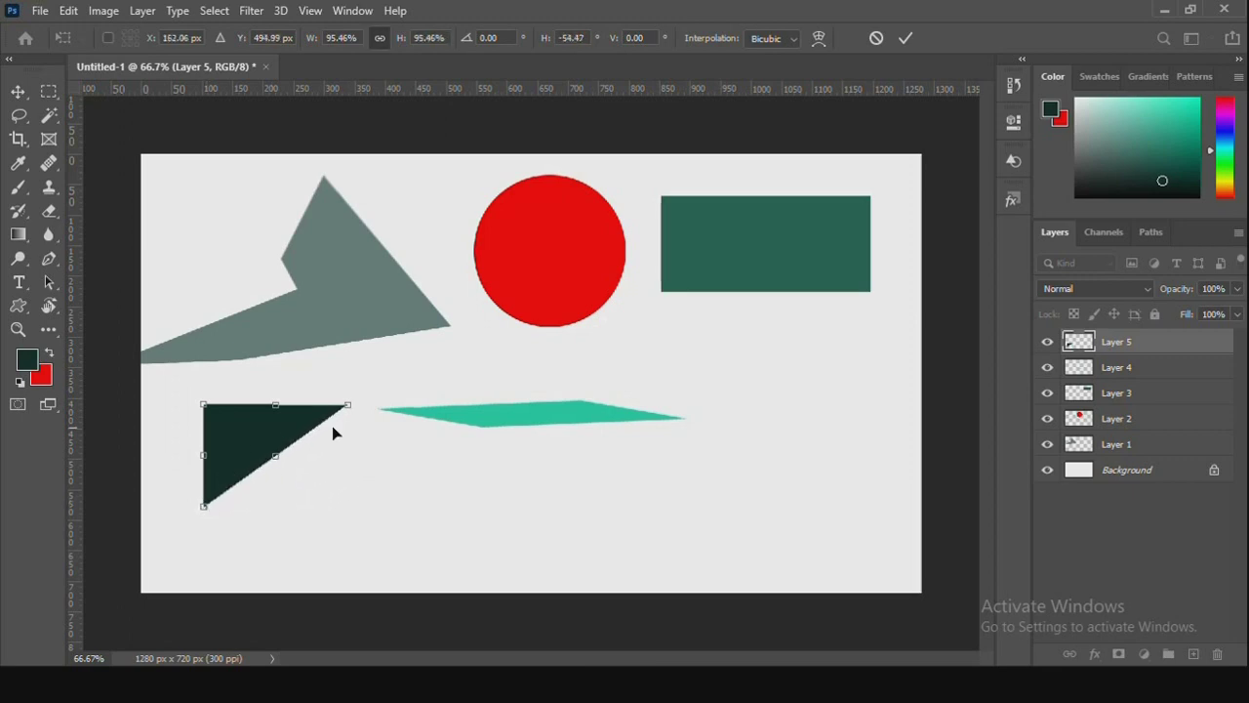
left_click_drag(348, 410, 309, 497)
key("Return")
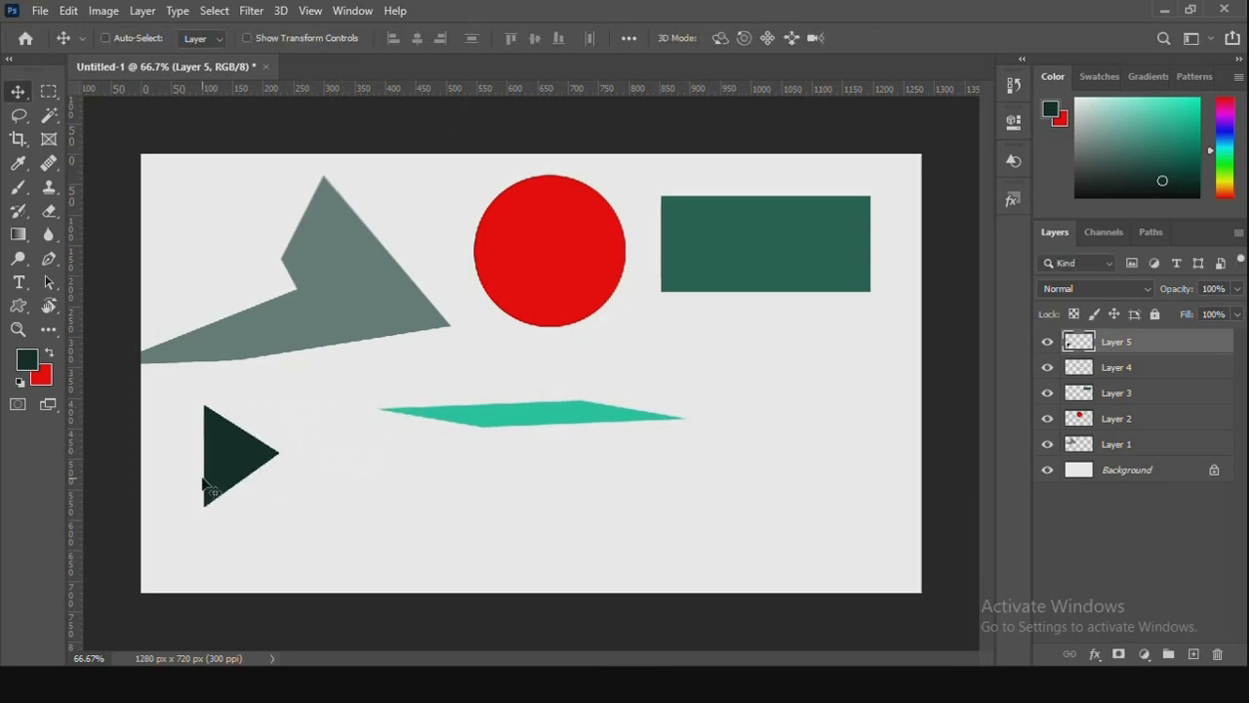
Step: Rotate the dark triangle to about -90° so it points up, scale it to 223.88% and place it at the canvas's lower left
left_click_drag(237, 493, 322, 443)
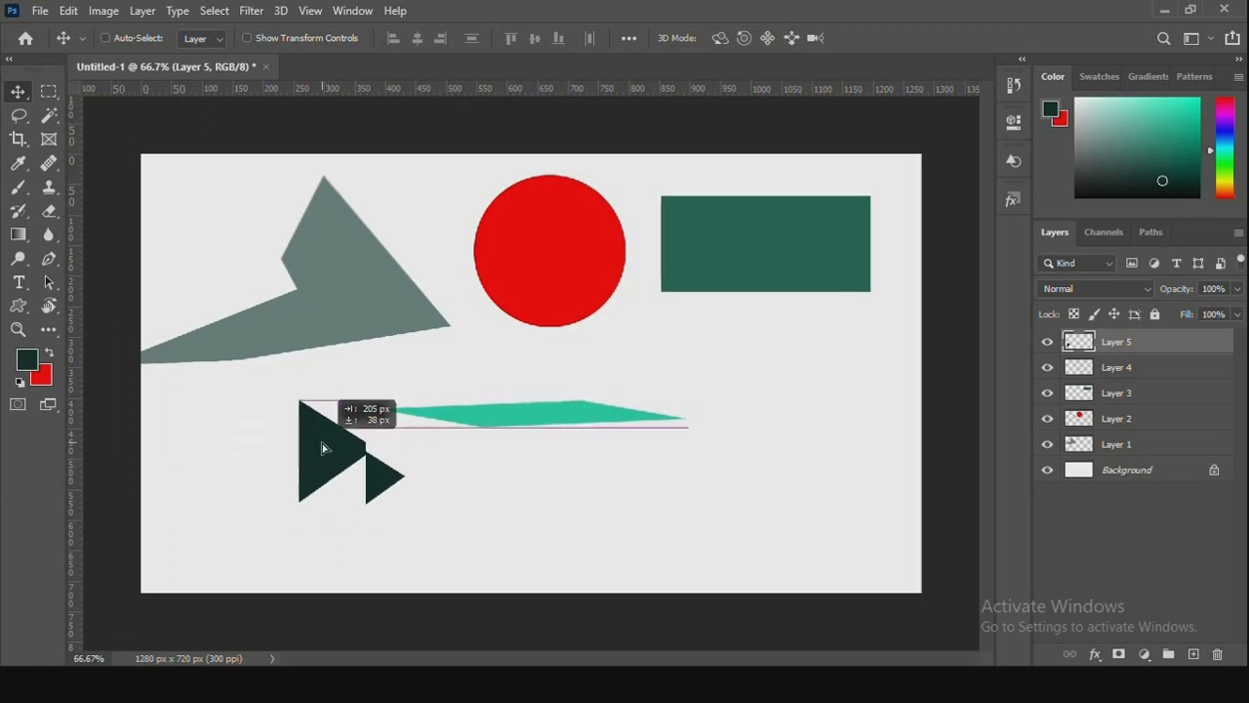
key("ctrl+t")
left_click_drag(399, 492, 415, 354)
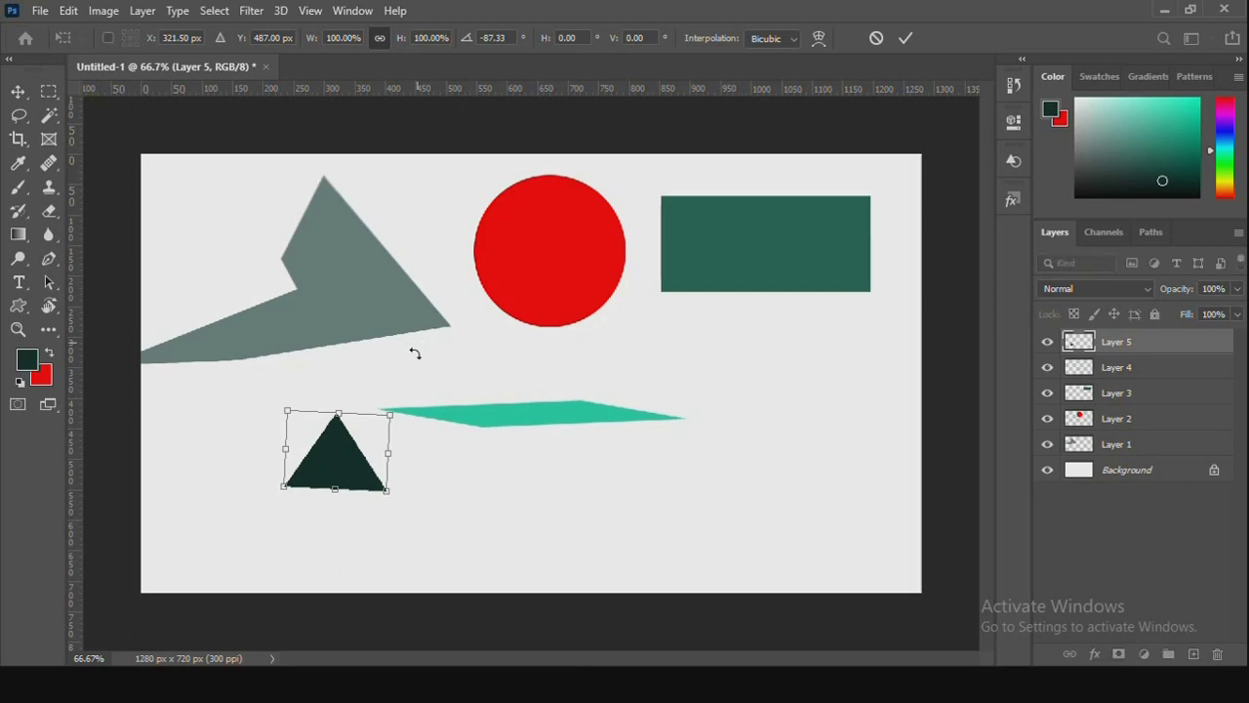
left_click_drag(386, 415, 544, 311)
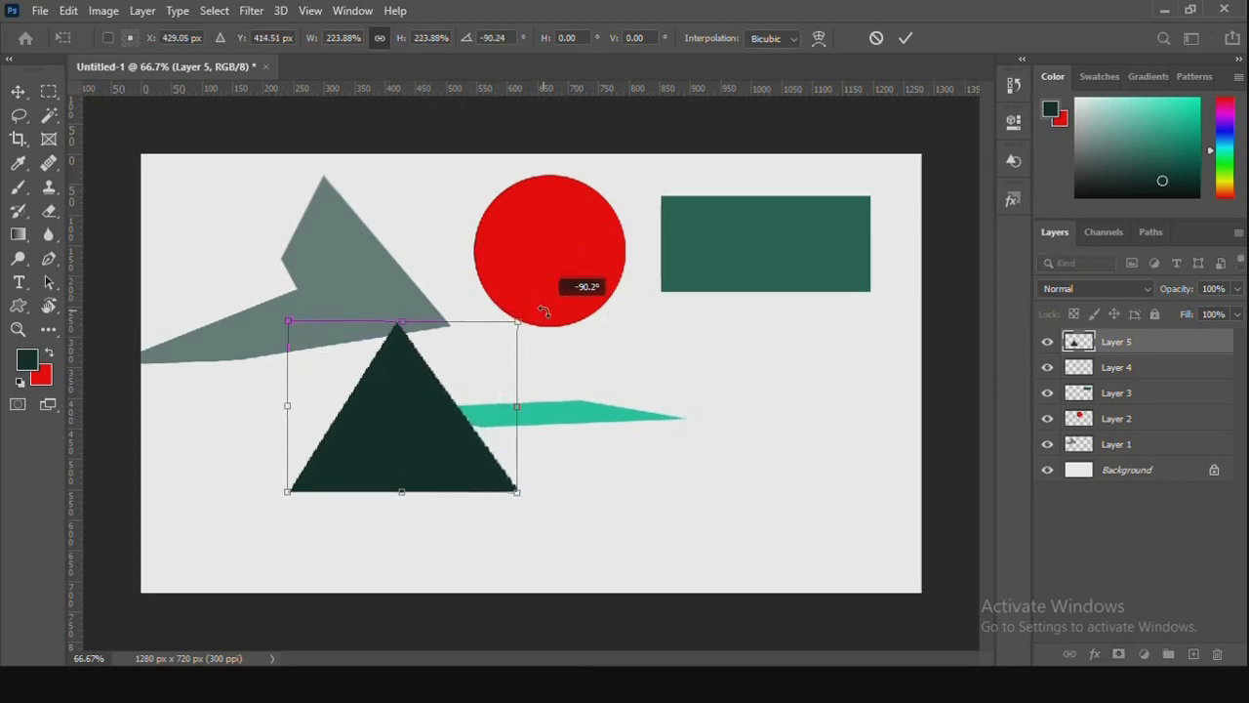
key("Return")
left_click_drag(395, 425, 319, 483)
Step: Move the teal sliver farther right, raise the dark triangle slightly and shift the grey polygon partly off the canvas's upper-left corner
left_click_drag(512, 419, 525, 416)
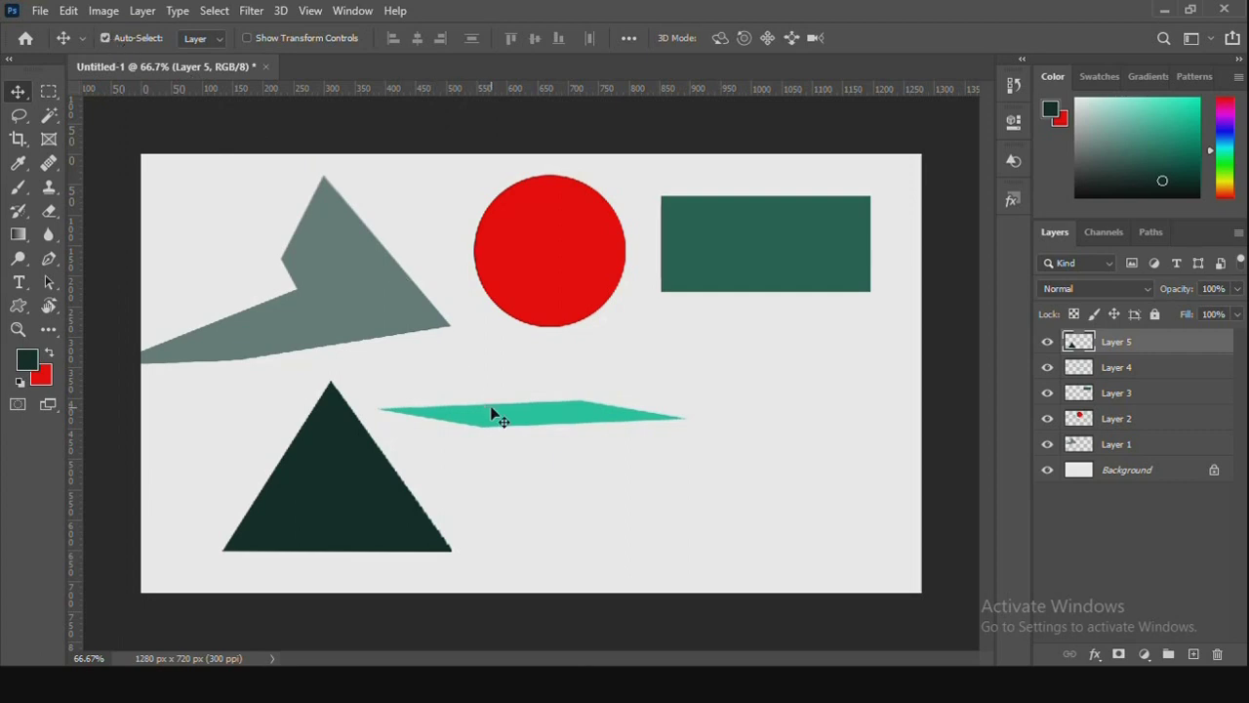
left_click_drag(492, 413, 630, 421)
left_click_drag(325, 502, 343, 446)
left_click_drag(335, 313, 207, 220)
left_click(624, 423)
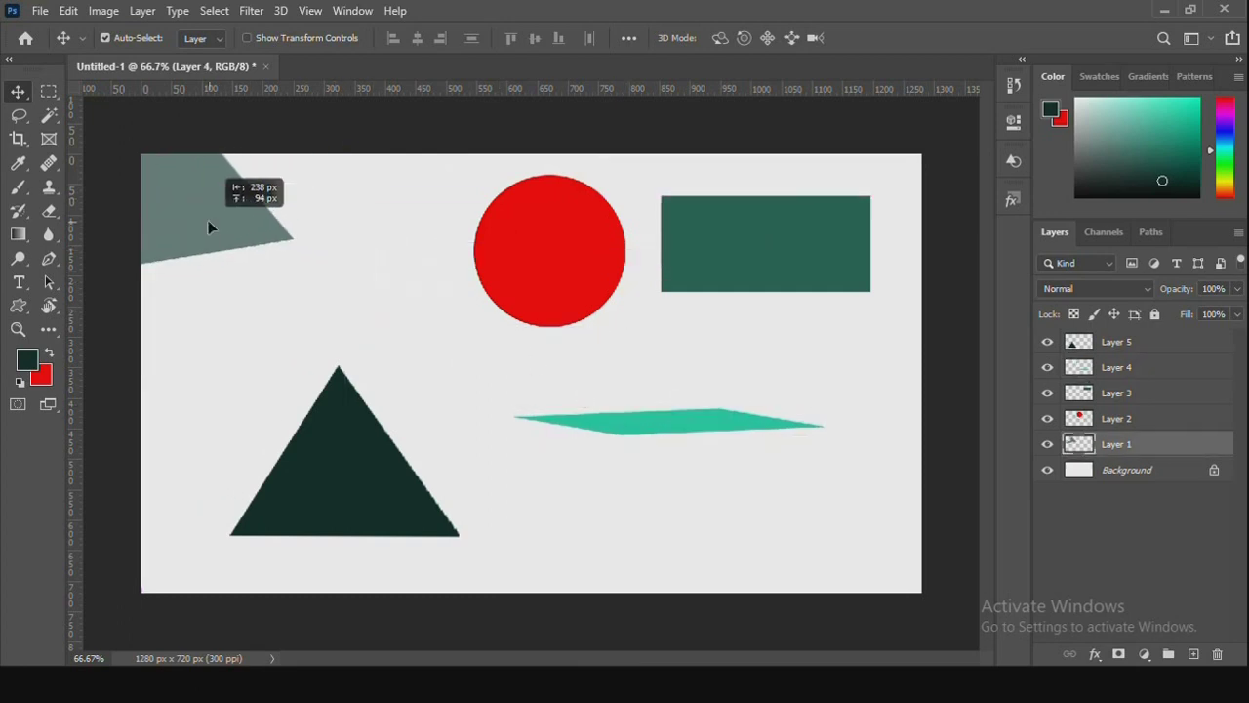
Step: Shift the red circle left and the dark green rectangle slightly down, and move the teal sliver to the canvas's lower right
left_click_drag(527, 288, 462, 308)
left_click_drag(723, 256, 712, 271)
left_click_drag(712, 422, 779, 495)
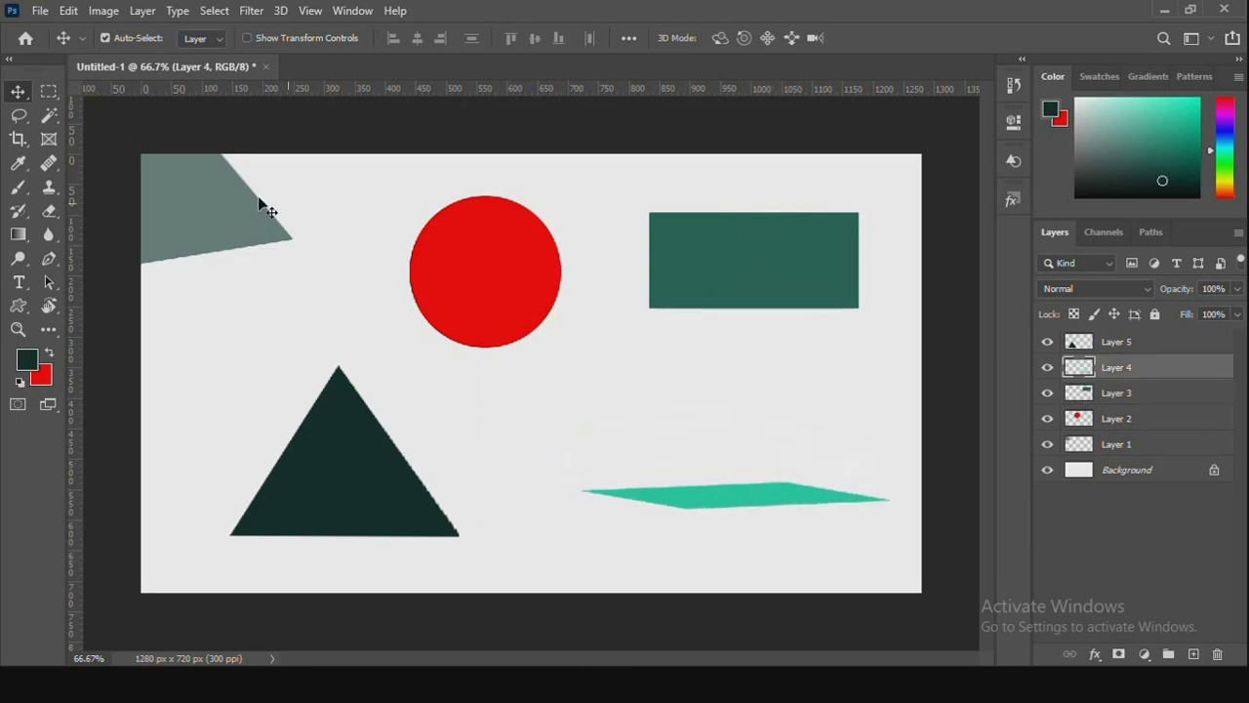
Step: Move the grey polygon back into view at the canvas's upper left and the red circle near the canvas's centre
left_click_drag(225, 210, 359, 279)
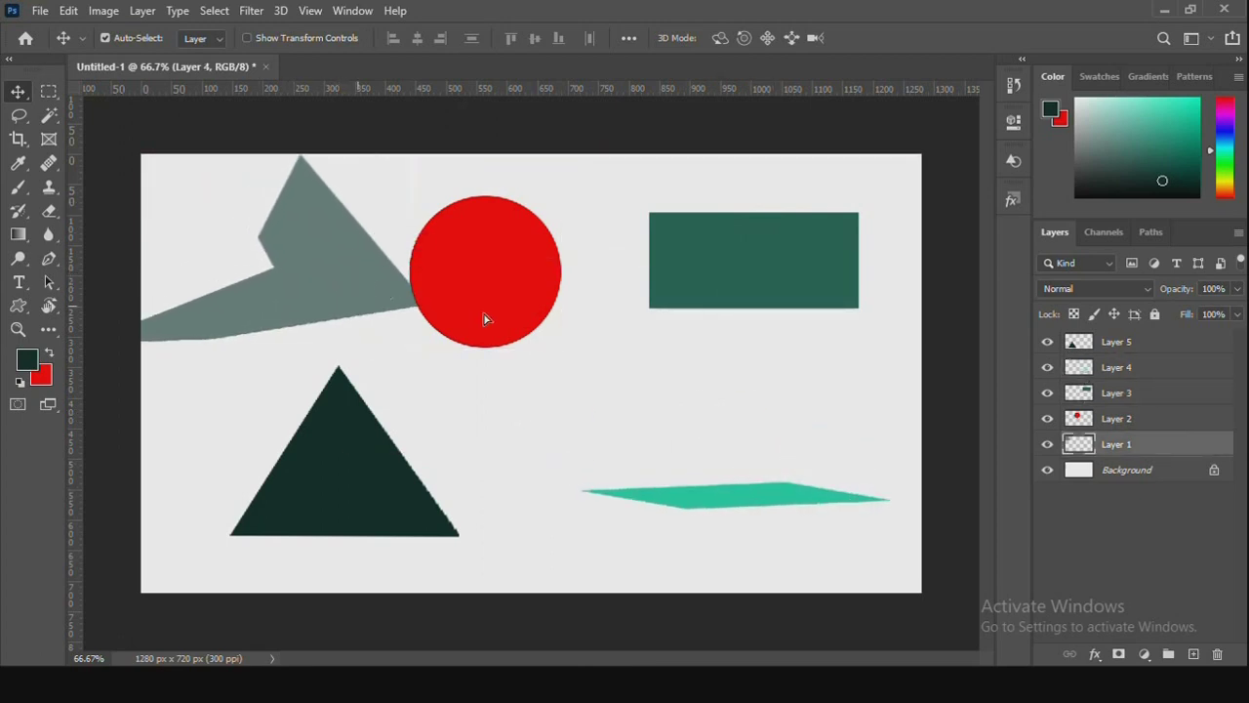
mouse_move(484, 304)
left_mouse_down()
mouse_move(543, 314)
mouse_move(482, 304)
left_mouse_up()
left_click(348, 251)
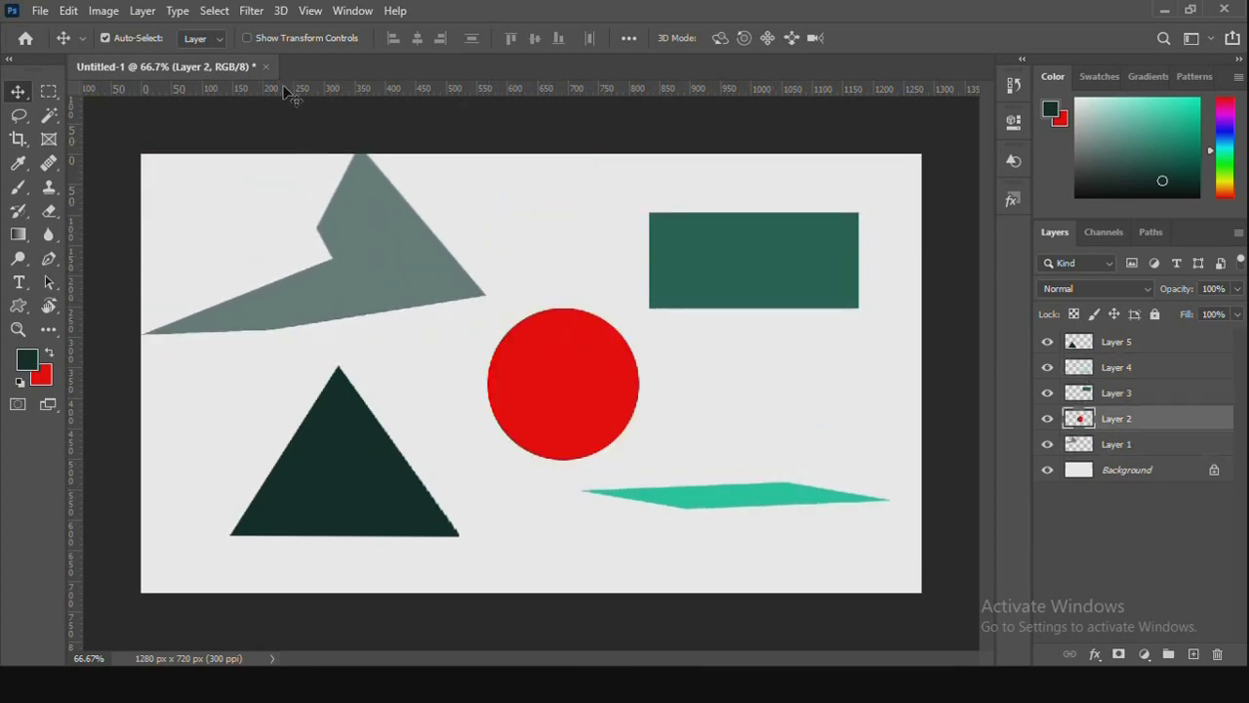